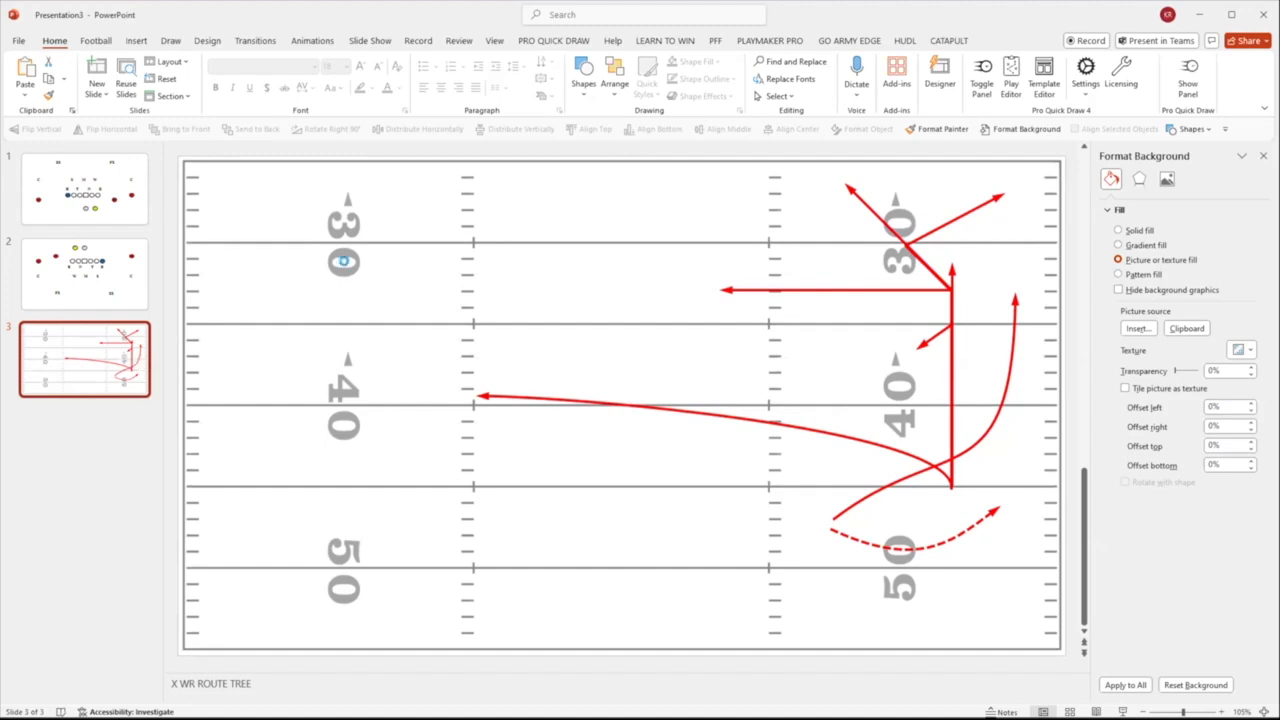
# Create a new presentation and set its slide size to Letter Paper (8.5x11 in) in portrait orientation
pyautogui.hotkey('ctrl', 'n')
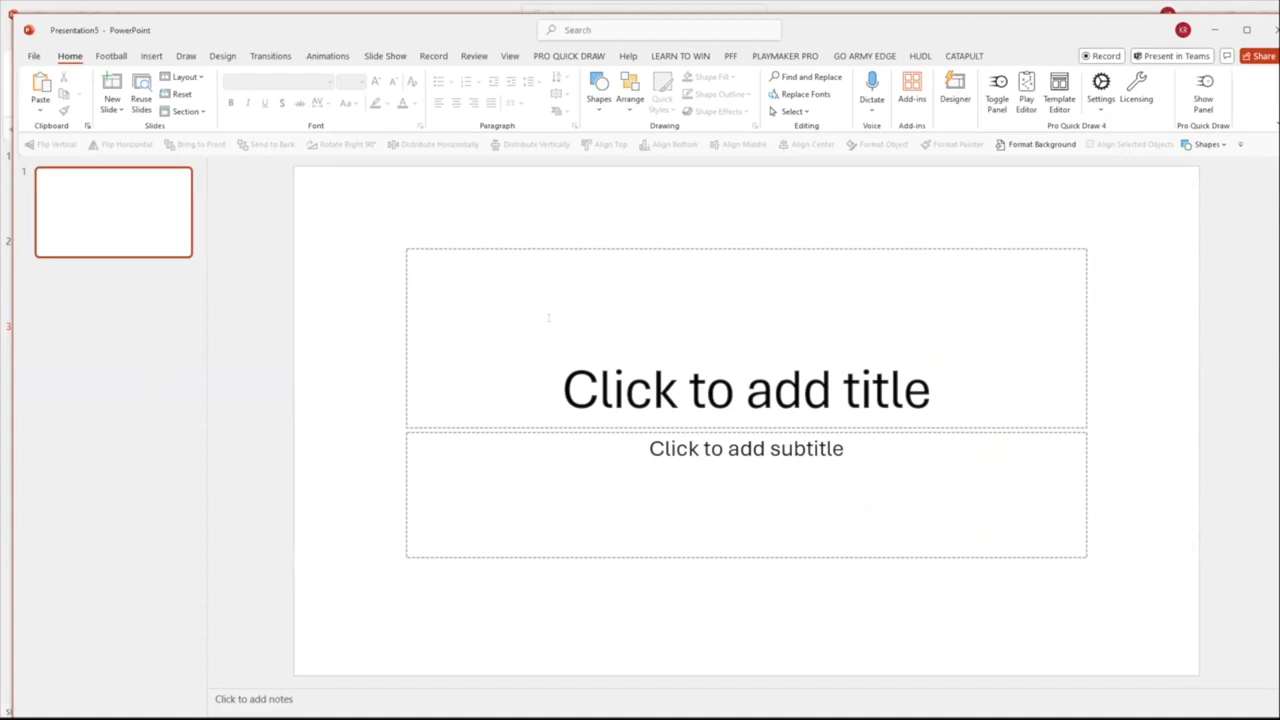
pyautogui.click(226, 58)
pyautogui.click(1155, 100)
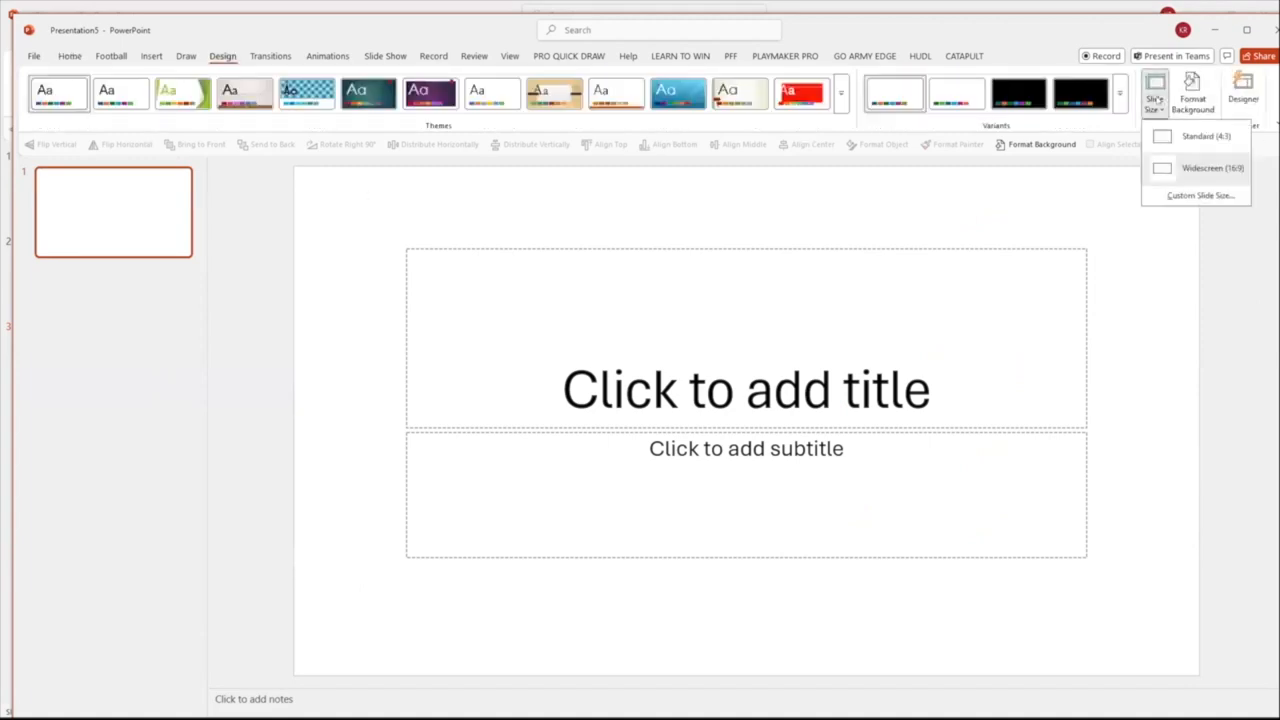
pyautogui.click(1185, 197)
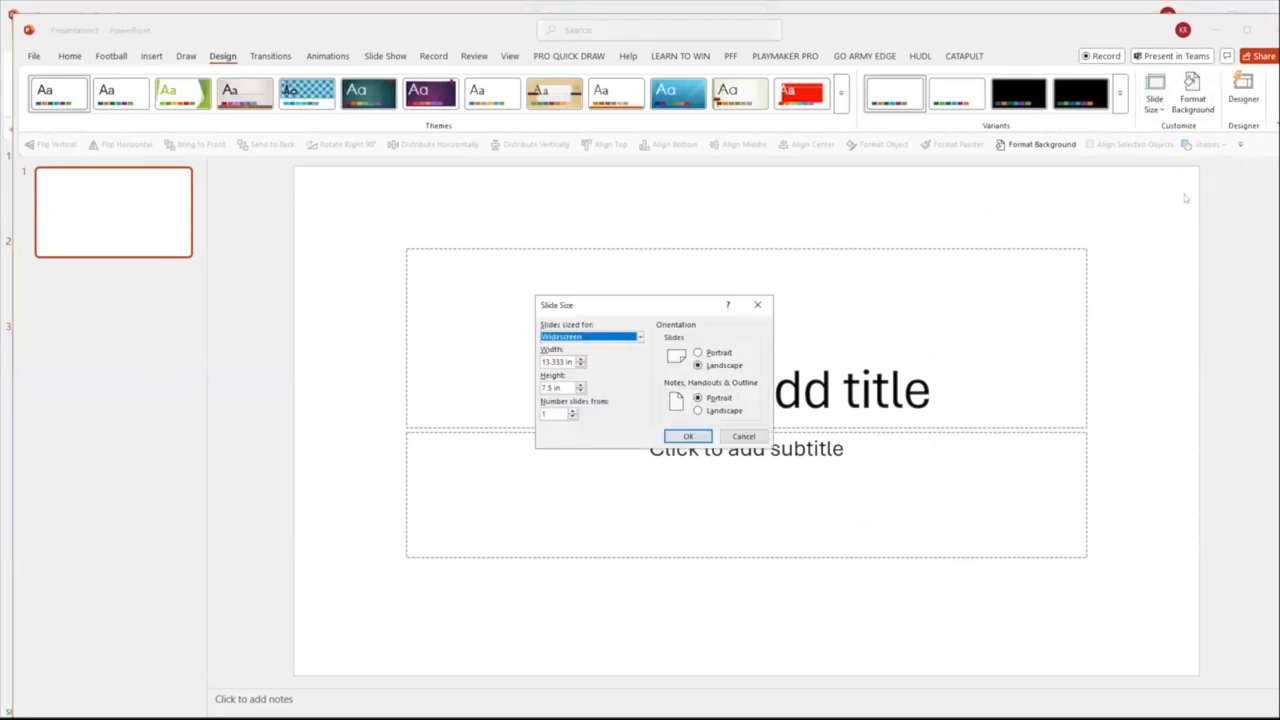
pyautogui.click(638, 337)
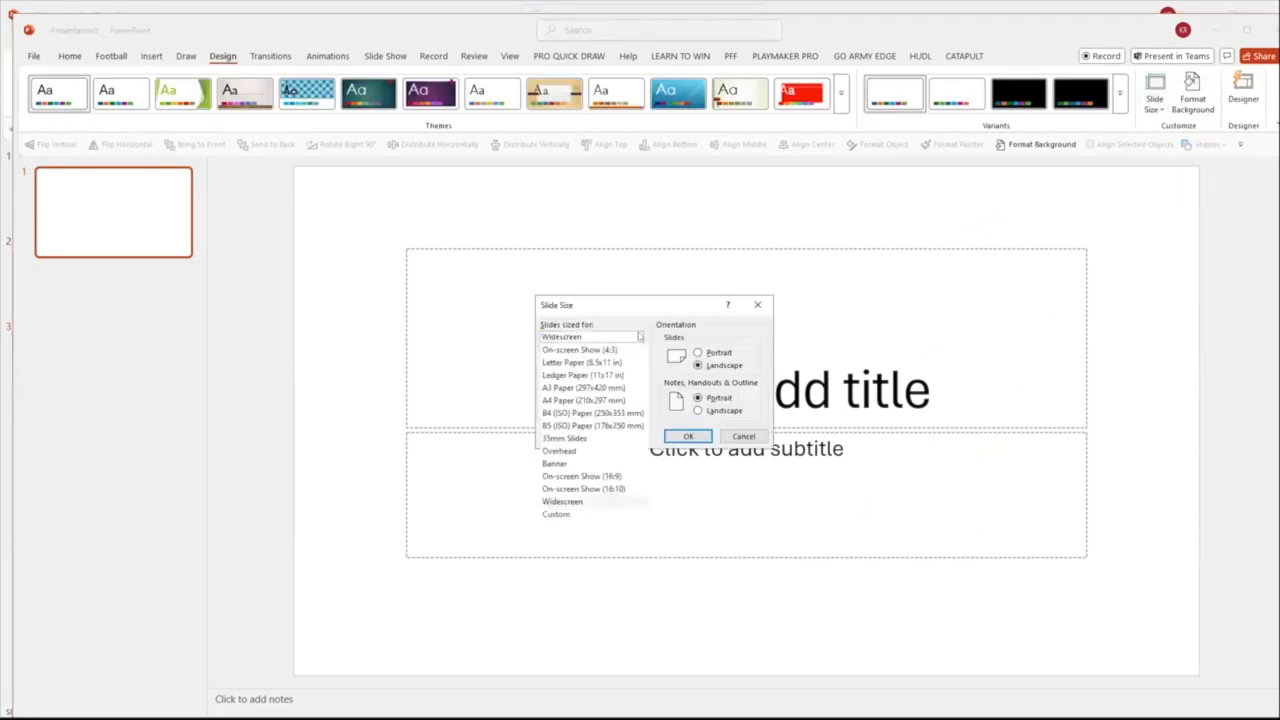
pyautogui.click(630, 362)
pyautogui.click(724, 353)
pyautogui.click(688, 436)
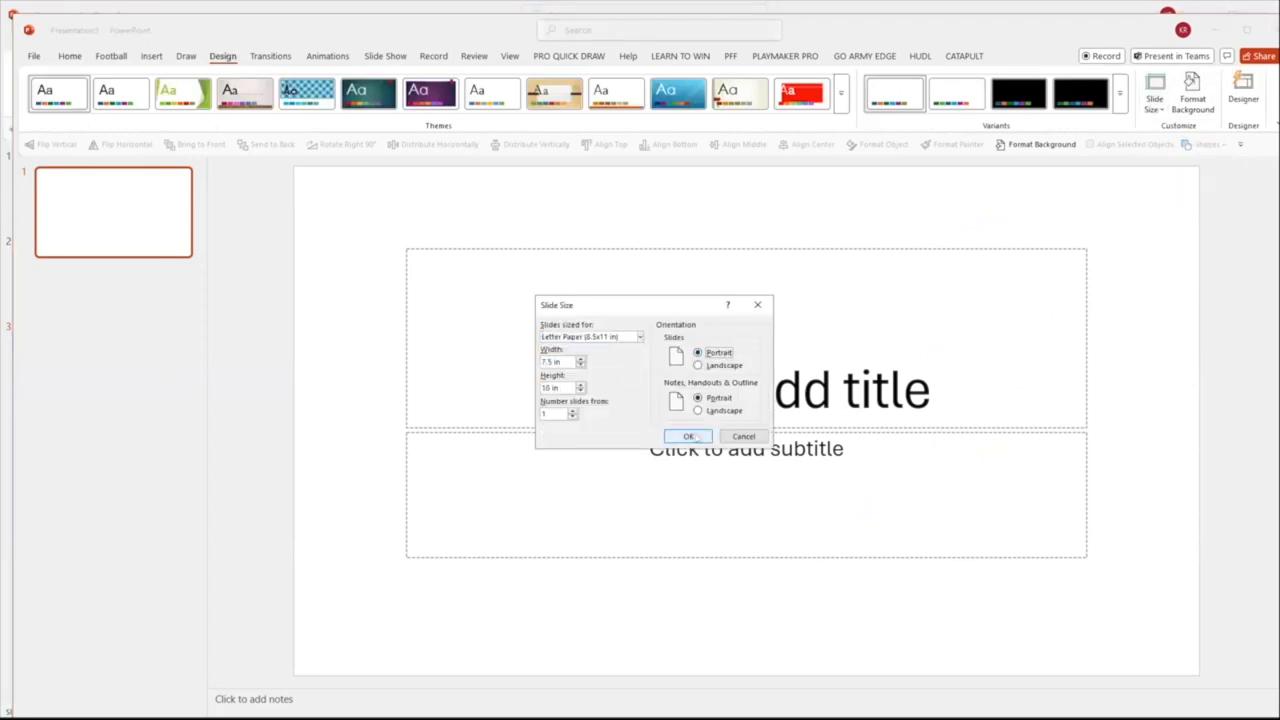
pyautogui.click(767, 371)
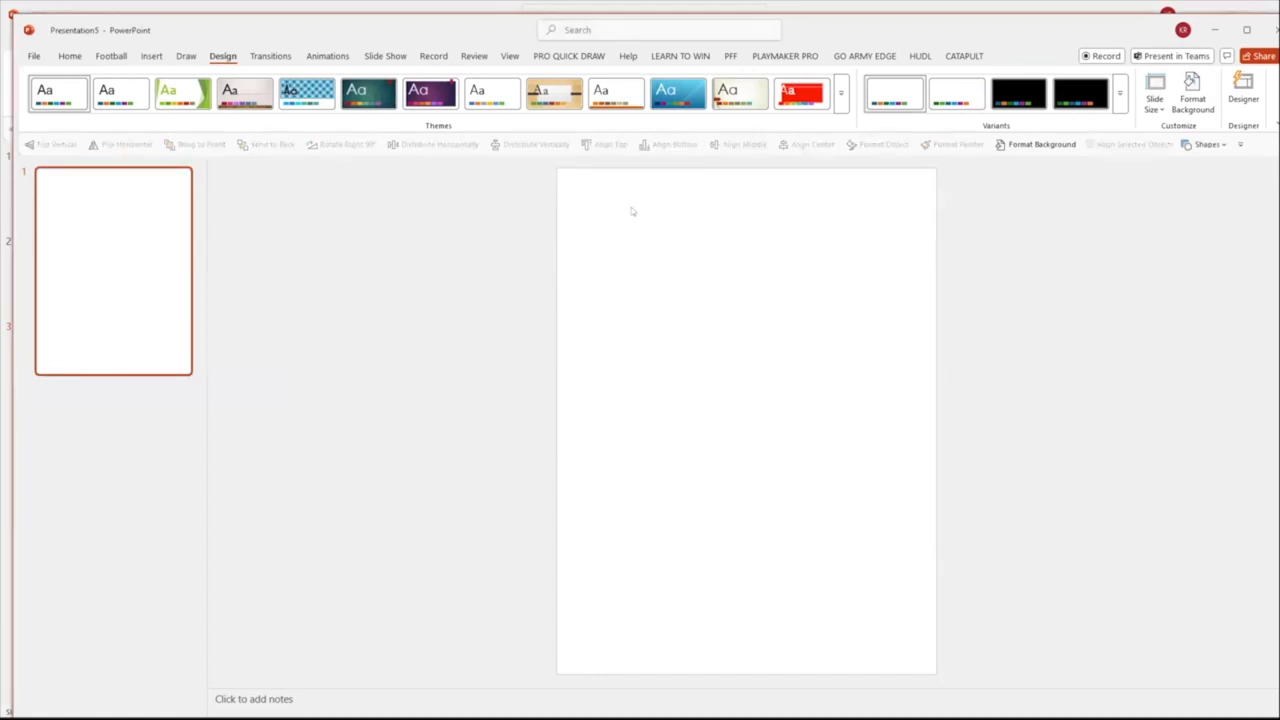
pyautogui.moveTo(556, 169); pyautogui.dragTo(934, 207)
# Draw a rectangle about 0.51" high, align it to the slide's top edge and stretch it across the full 7.5" width
pyautogui.click(69, 56)
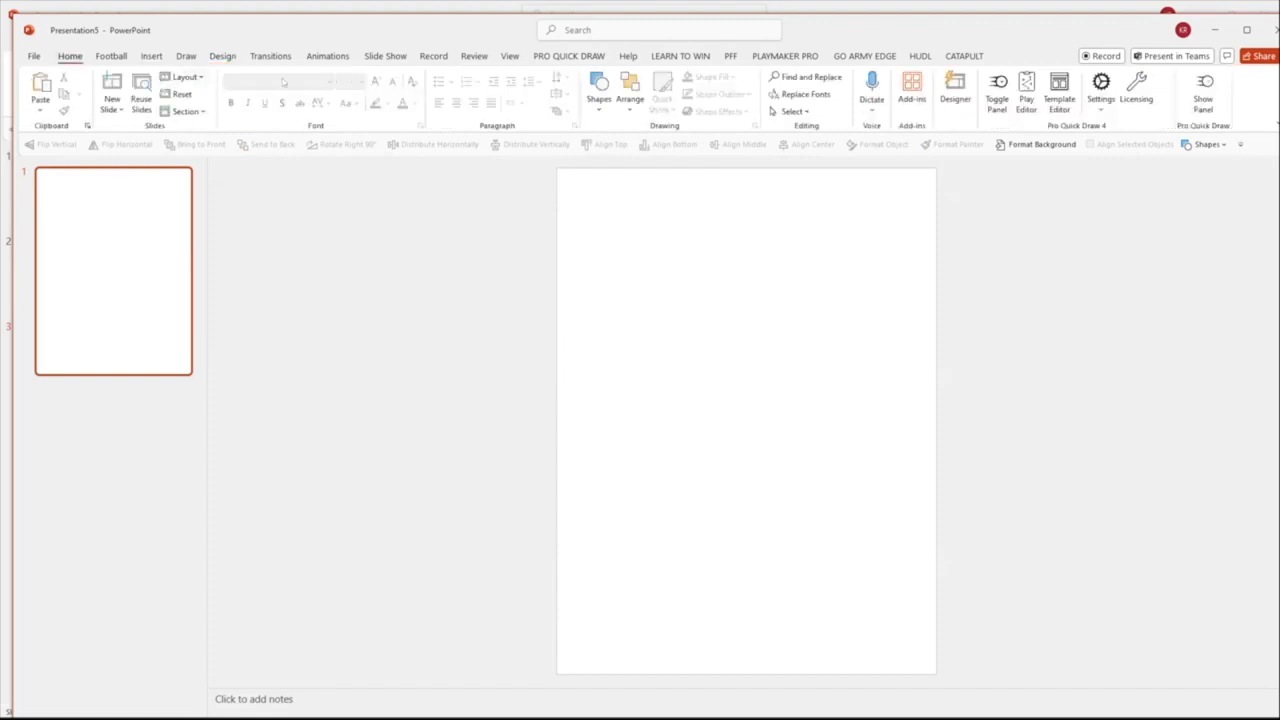
pyautogui.click(598, 90)
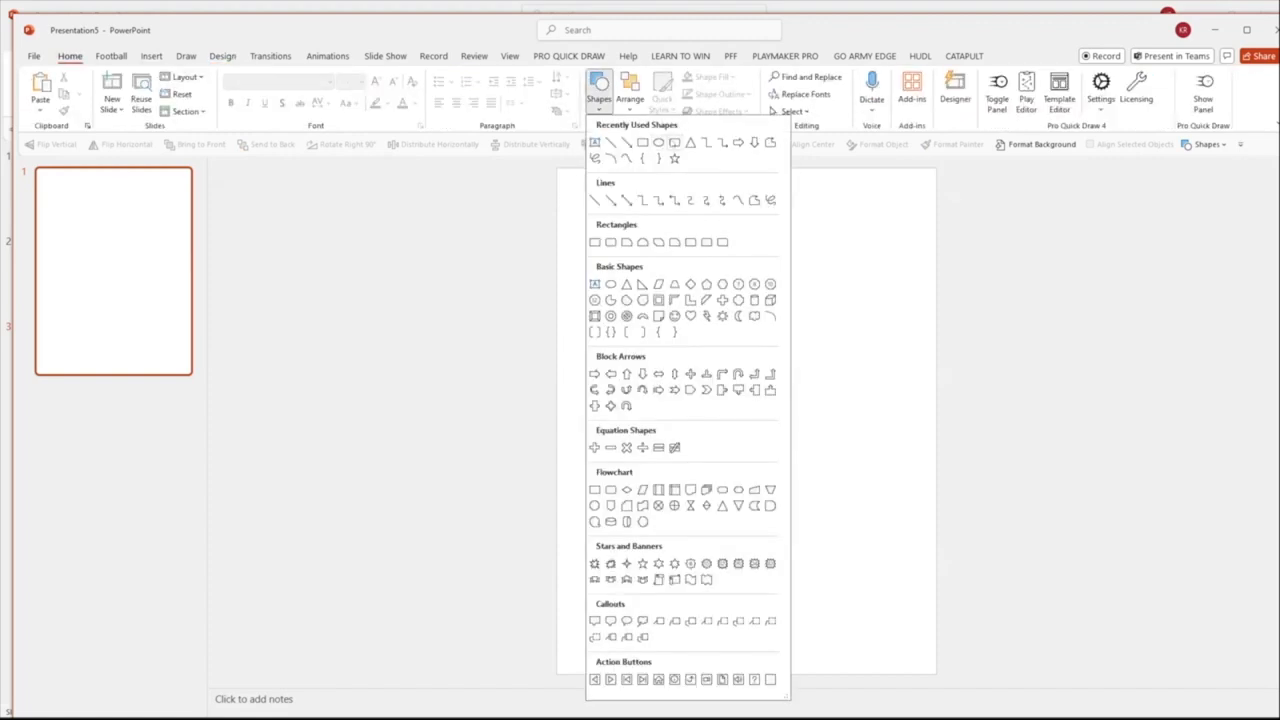
pyautogui.click(642, 142)
pyautogui.moveTo(621, 187); pyautogui.dragTo(757, 213)
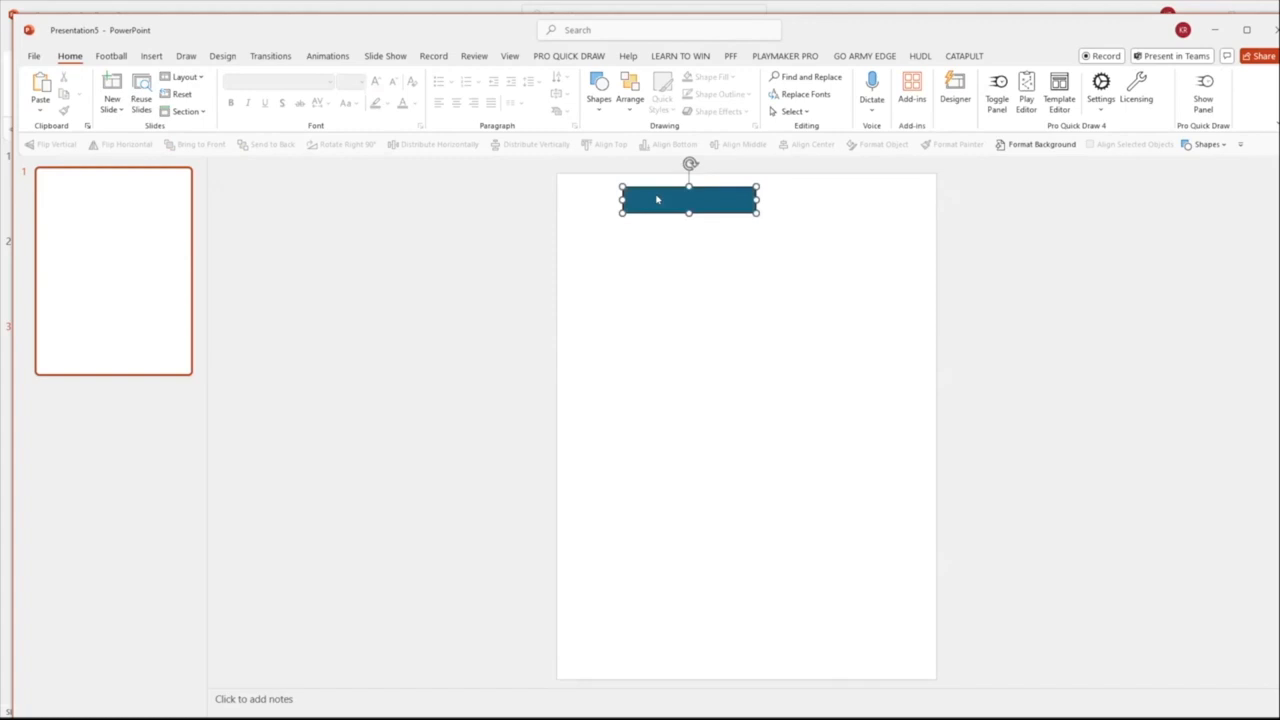
pyautogui.click(603, 145)
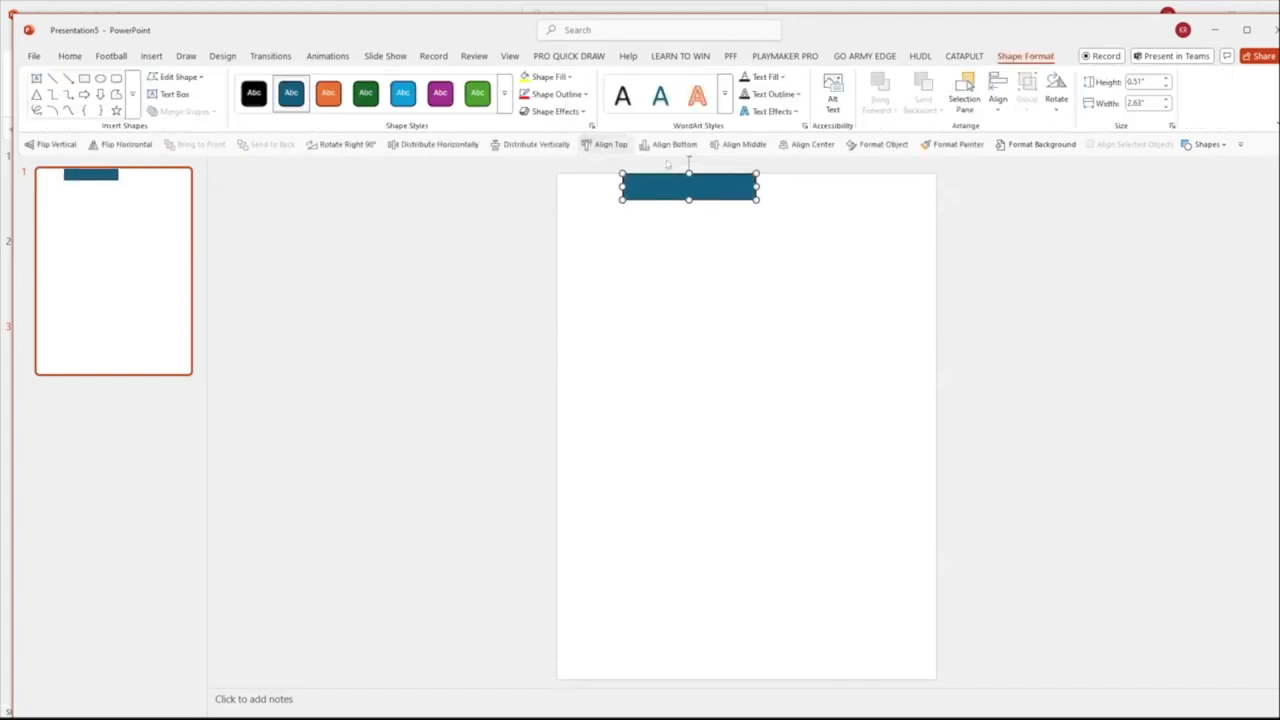
pyautogui.moveTo(627, 179); pyautogui.dragTo(561, 180)
pyautogui.moveTo(757, 177); pyautogui.dragTo(936, 180)
# Apply the green shape style to the full-width bar and enter TITLE as its text
pyautogui.click(478, 93)
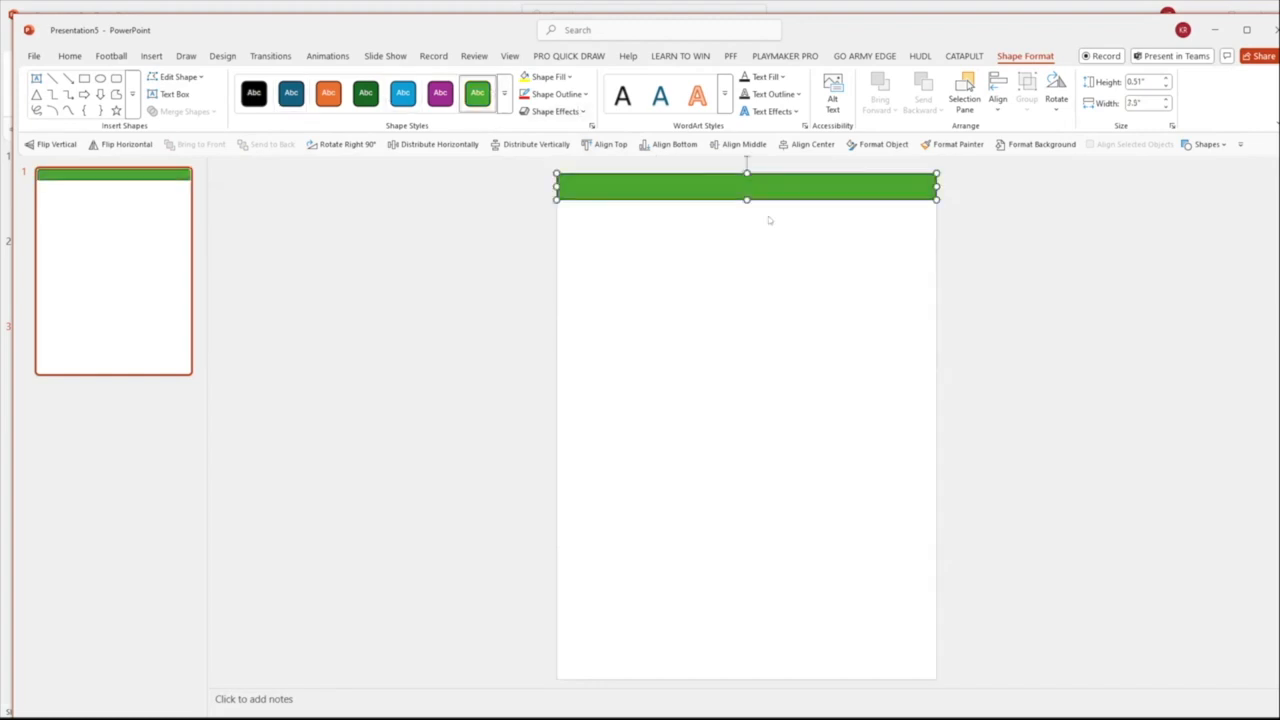
pyautogui.write('TITLE')
pyautogui.press('BackSpace')
pyautogui.press('BackSpace')
pyautogui.press('BackSpace')
pyautogui.press('BackSpace')
pyautogui.press('BackSpace')
pyautogui.write('TITLE')
pyautogui.press('Escape')
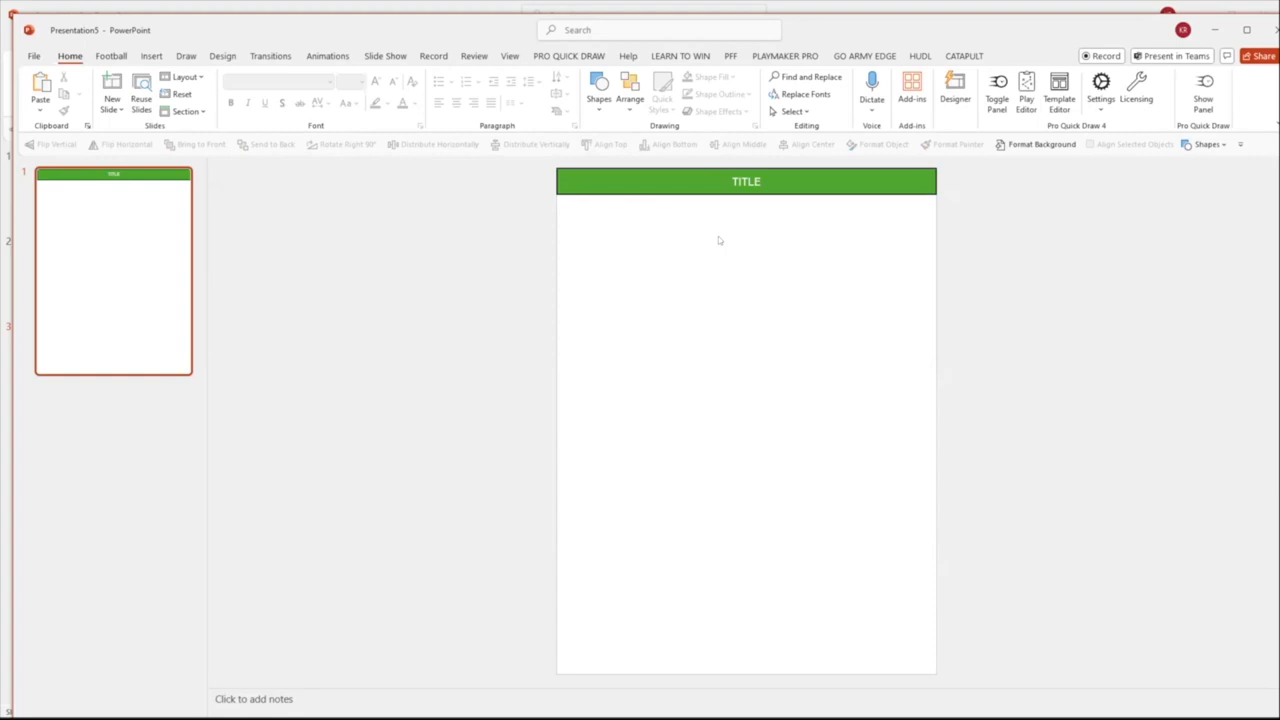
# Set the title bar's outline color to black
pyautogui.click(629, 177)
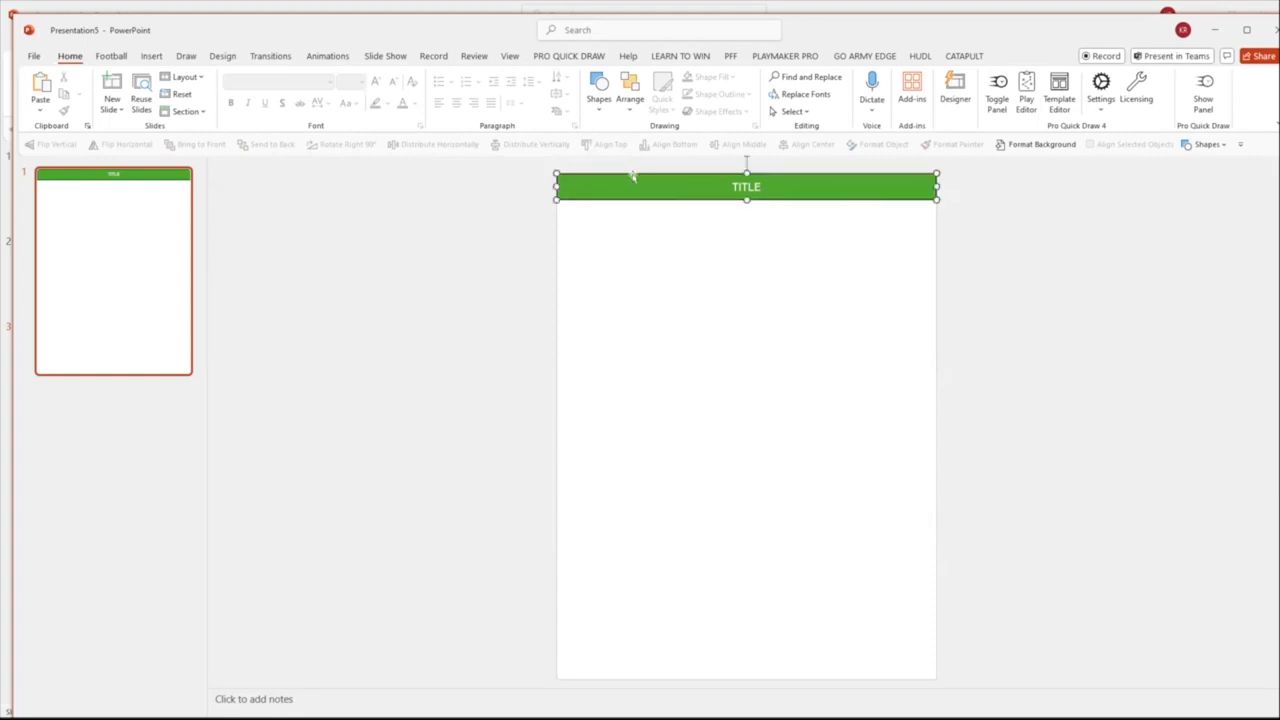
pyautogui.click(69, 56)
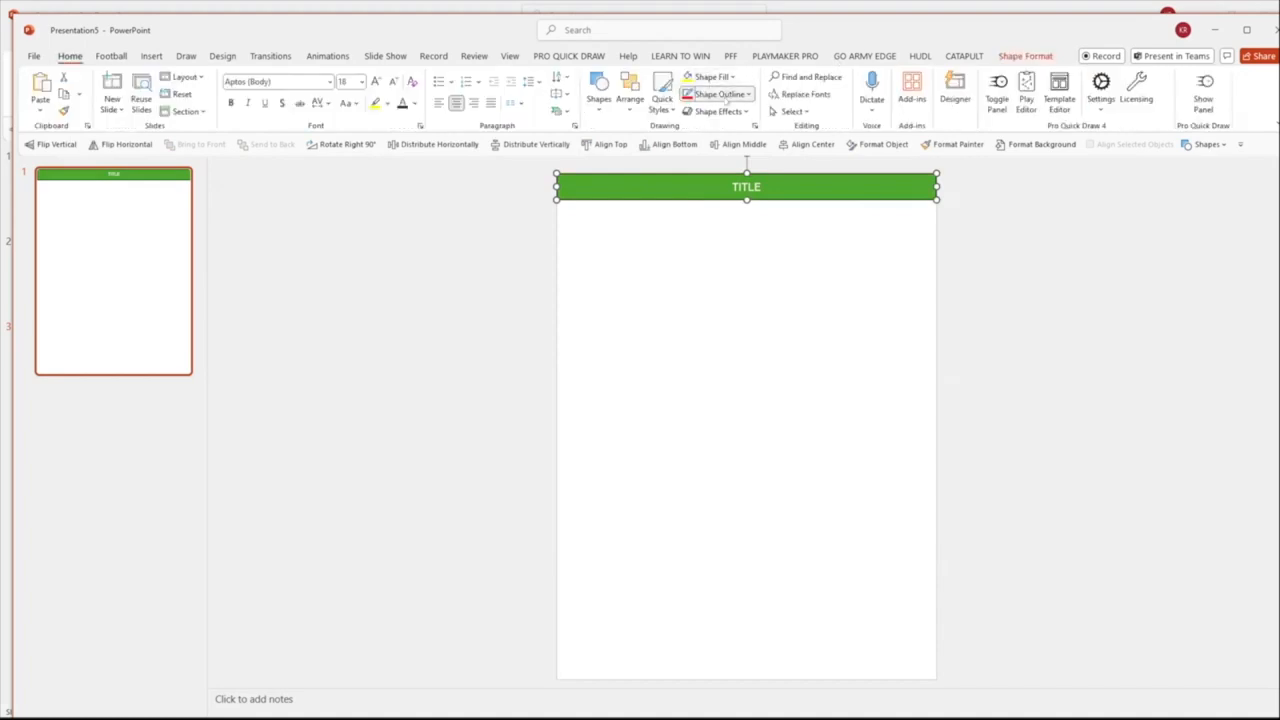
pyautogui.click(720, 94)
pyautogui.click(707, 162)
pyautogui.click(684, 270)
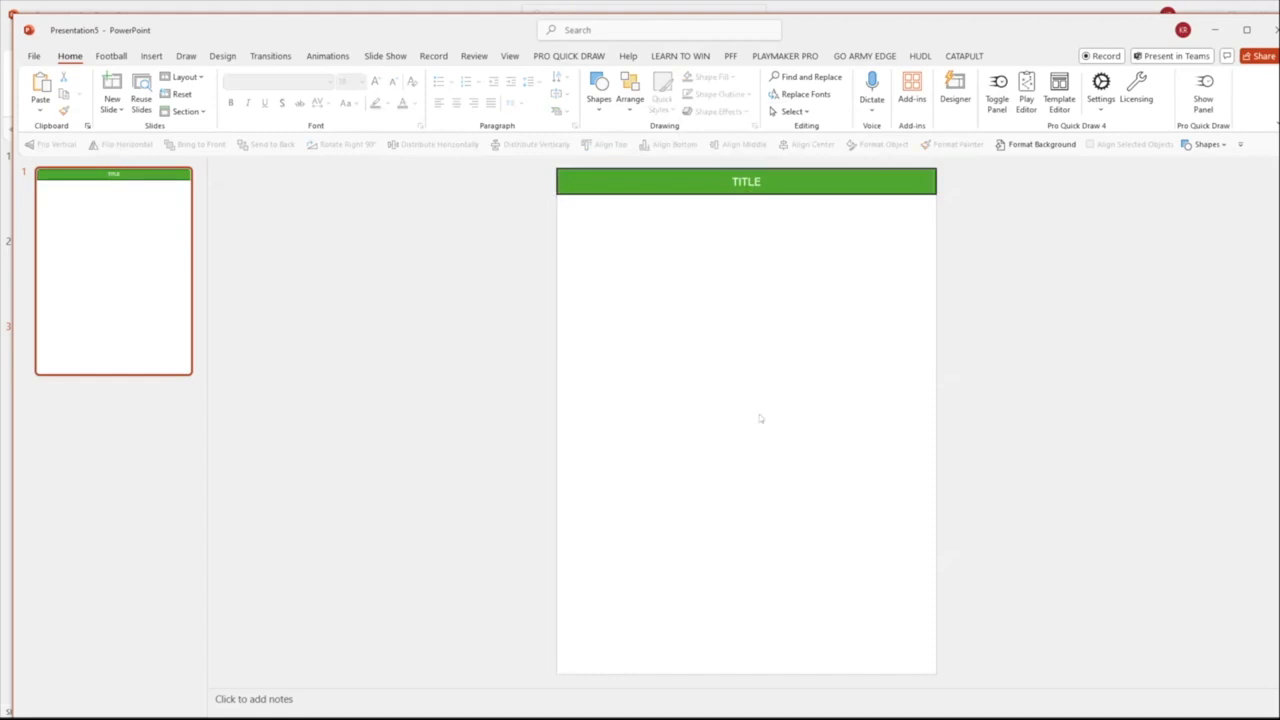
# Draw a rectangle filling the slide below the title bar, 7.5" wide and about 9.49" high
pyautogui.click(600, 88)
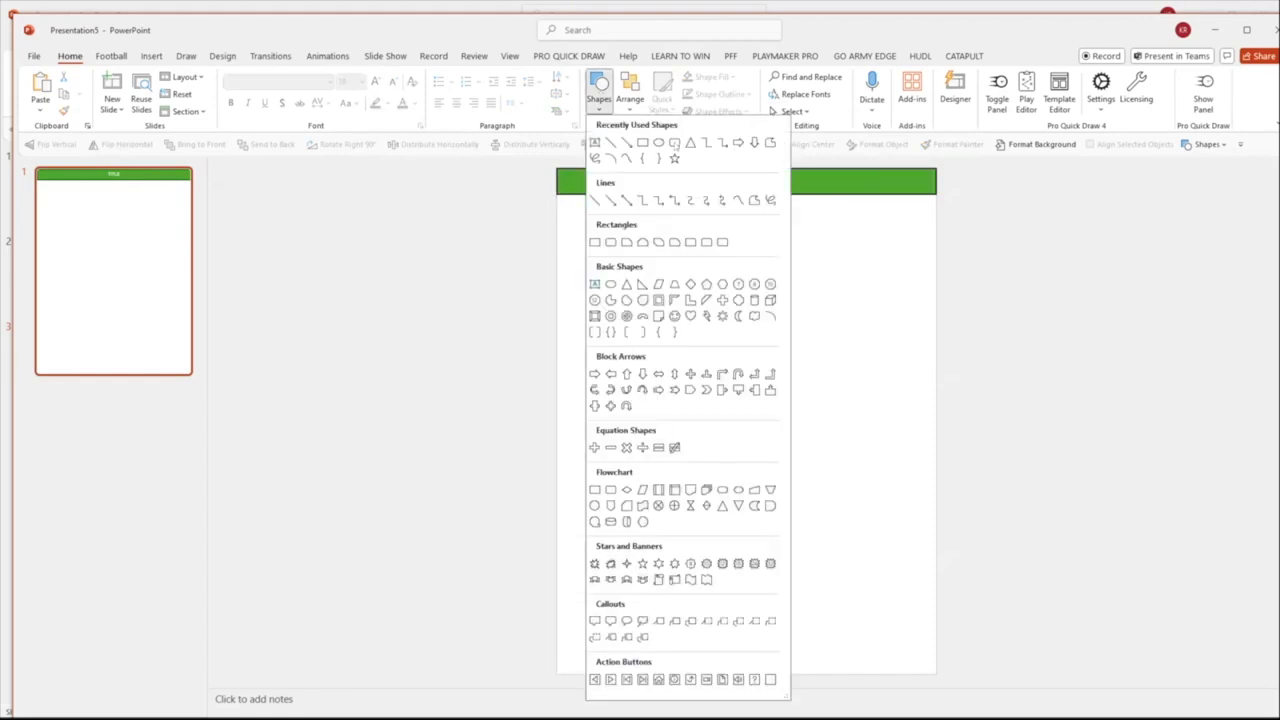
pyautogui.click(640, 143)
pyautogui.moveTo(635, 214); pyautogui.dragTo(791, 342)
pyautogui.moveTo(700, 274)
pyautogui.mouseDown()
pyautogui.moveTo(645, 255)
pyautogui.moveTo(957, 250)
pyautogui.moveTo(936, 248)
pyautogui.mouseUp()
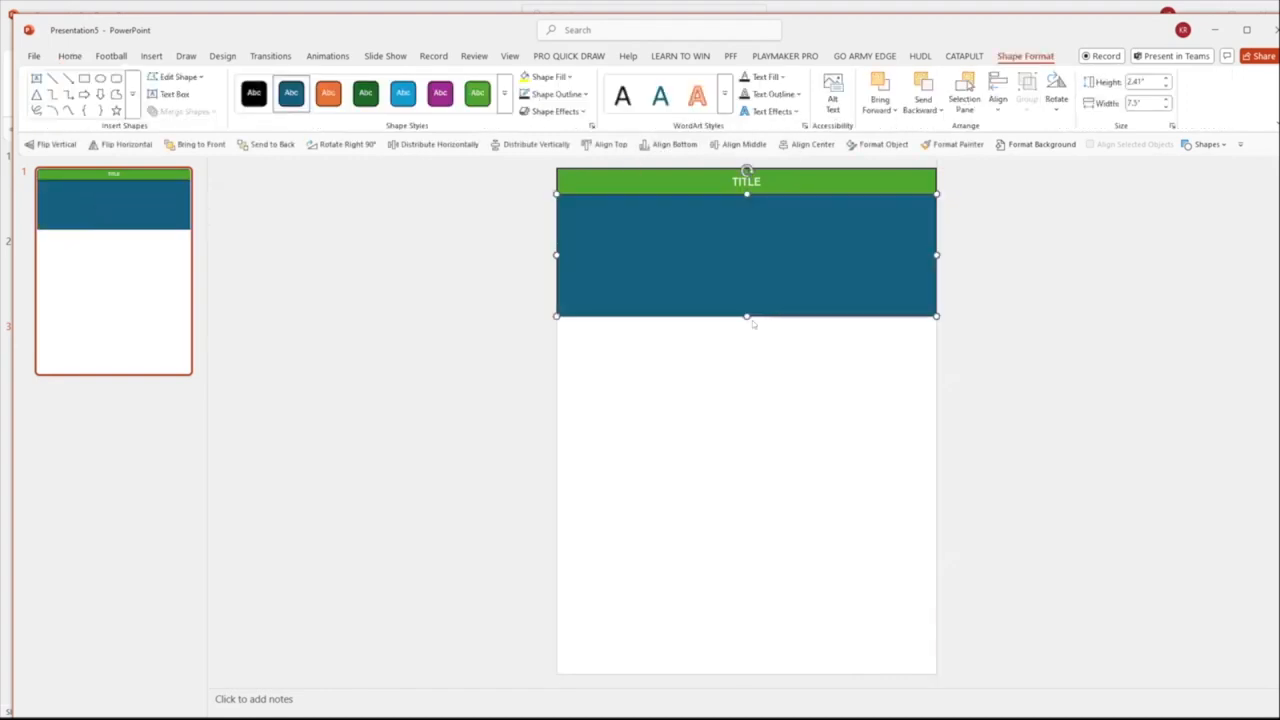
pyautogui.moveTo(747, 314); pyautogui.dragTo(728, 672)
# Give the large rectangle below the title bar a black outline and choose its line weight
pyautogui.click(556, 94)
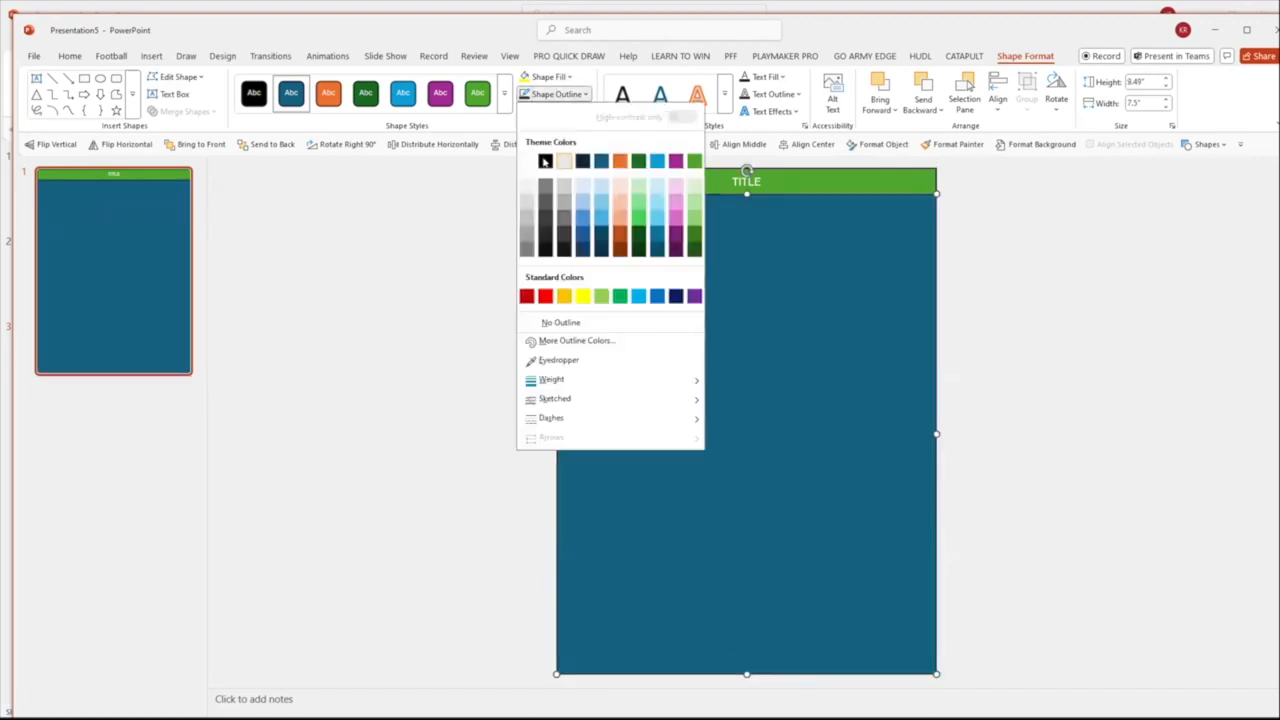
pyautogui.click(551, 161)
pyautogui.click(568, 95)
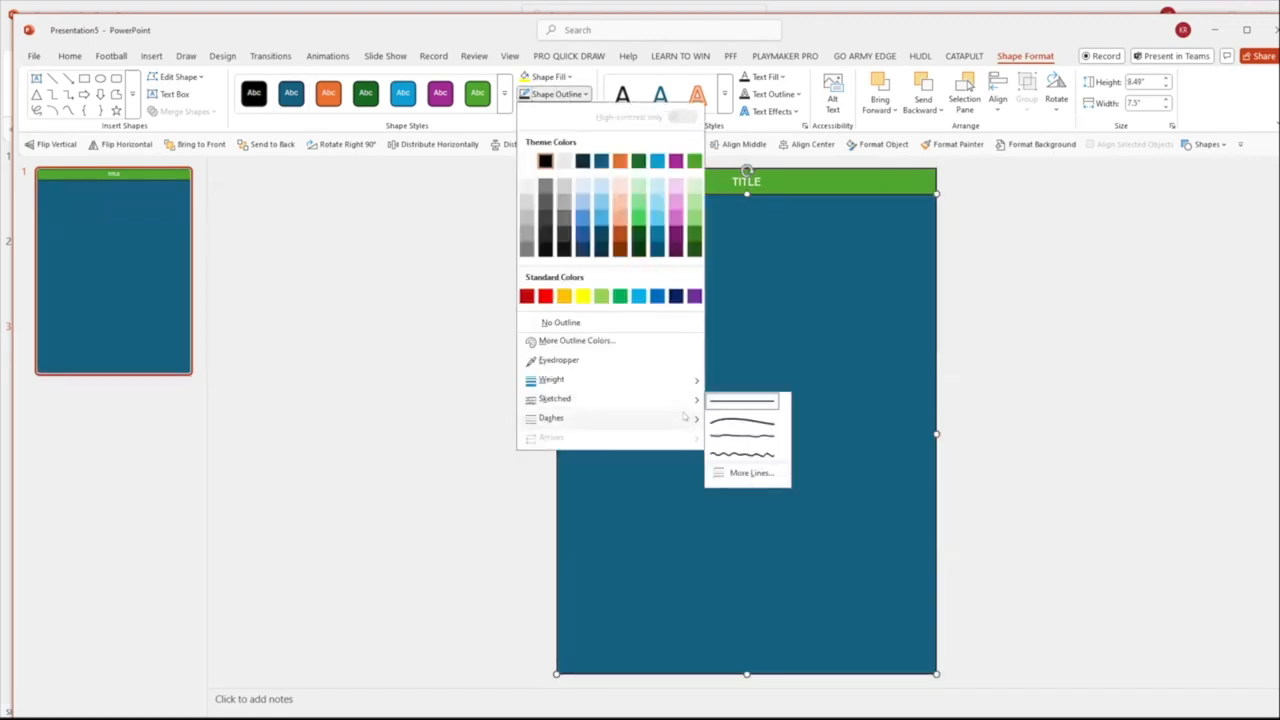
pyautogui.moveTo(683, 386)
pyautogui.click(760, 468)
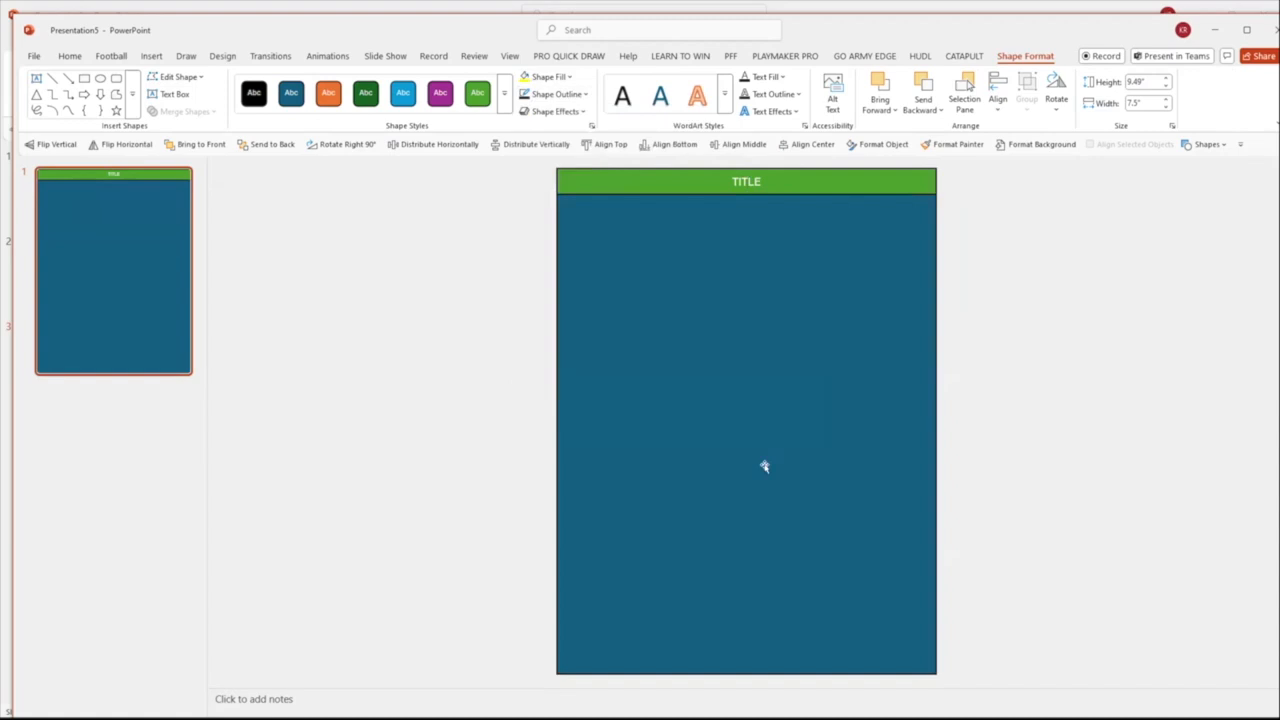
# Fill the large rectangle below the title bar with white
pyautogui.click(553, 77)
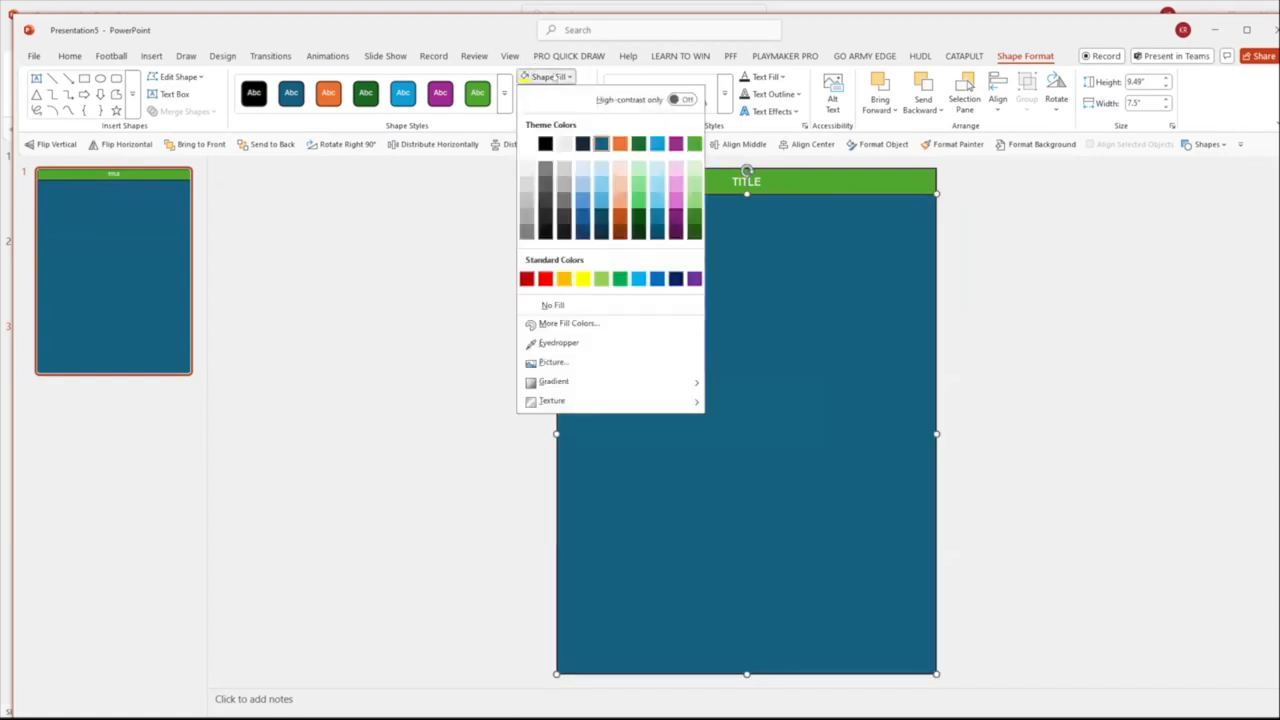
pyautogui.click(564, 143)
pyautogui.click(494, 331)
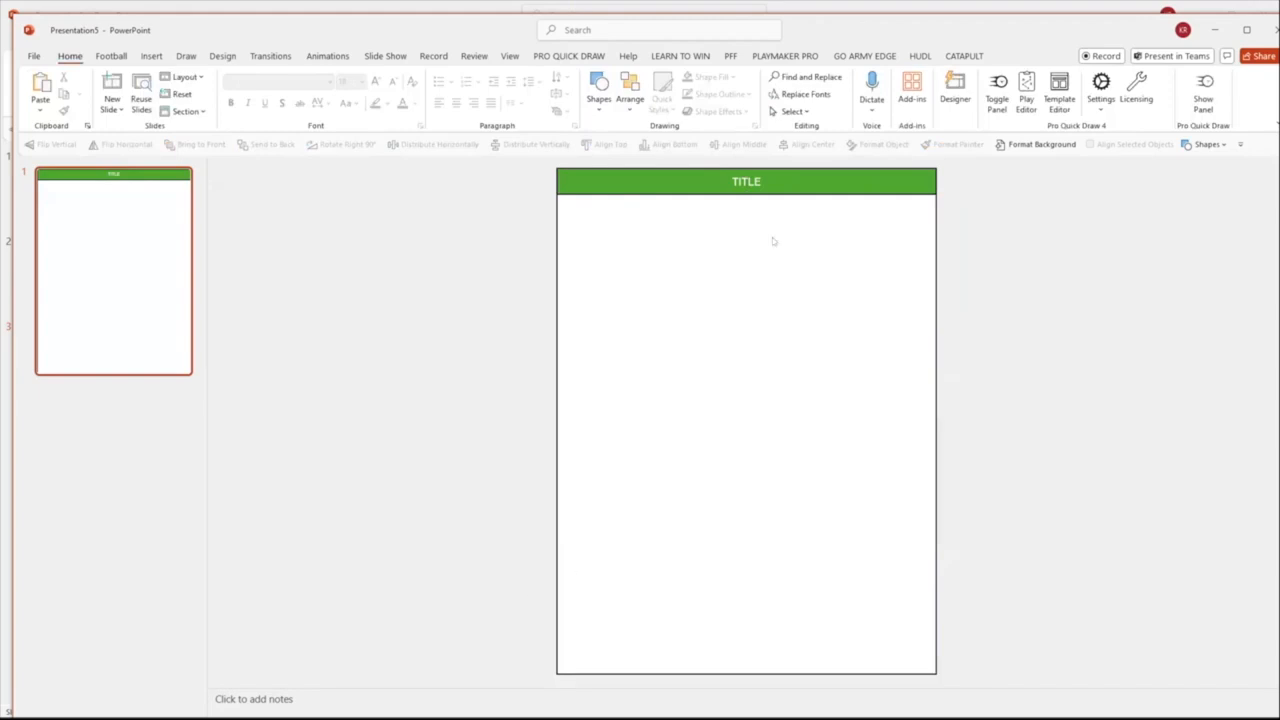
# Draw a horizontal line about 1.79" long across the slide's left edge beneath the title bar and place a copy at the slide's bottom edge
pyautogui.click(599, 99)
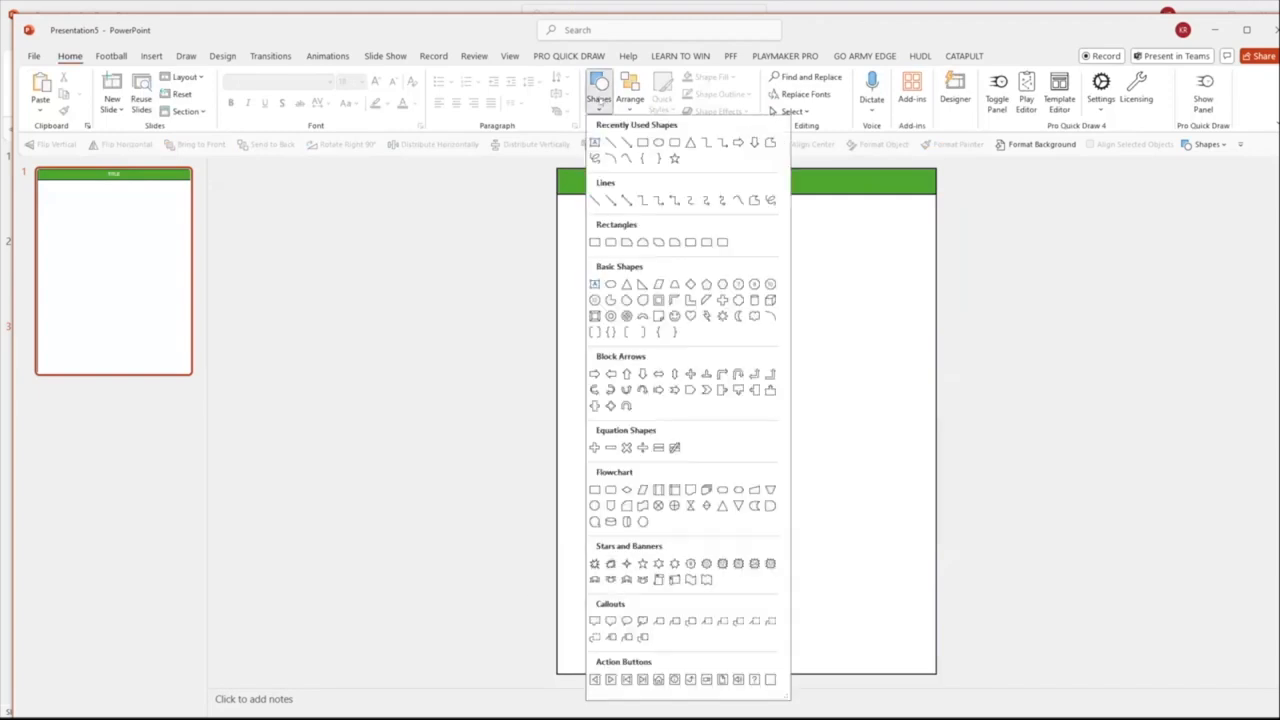
pyautogui.click(608, 145)
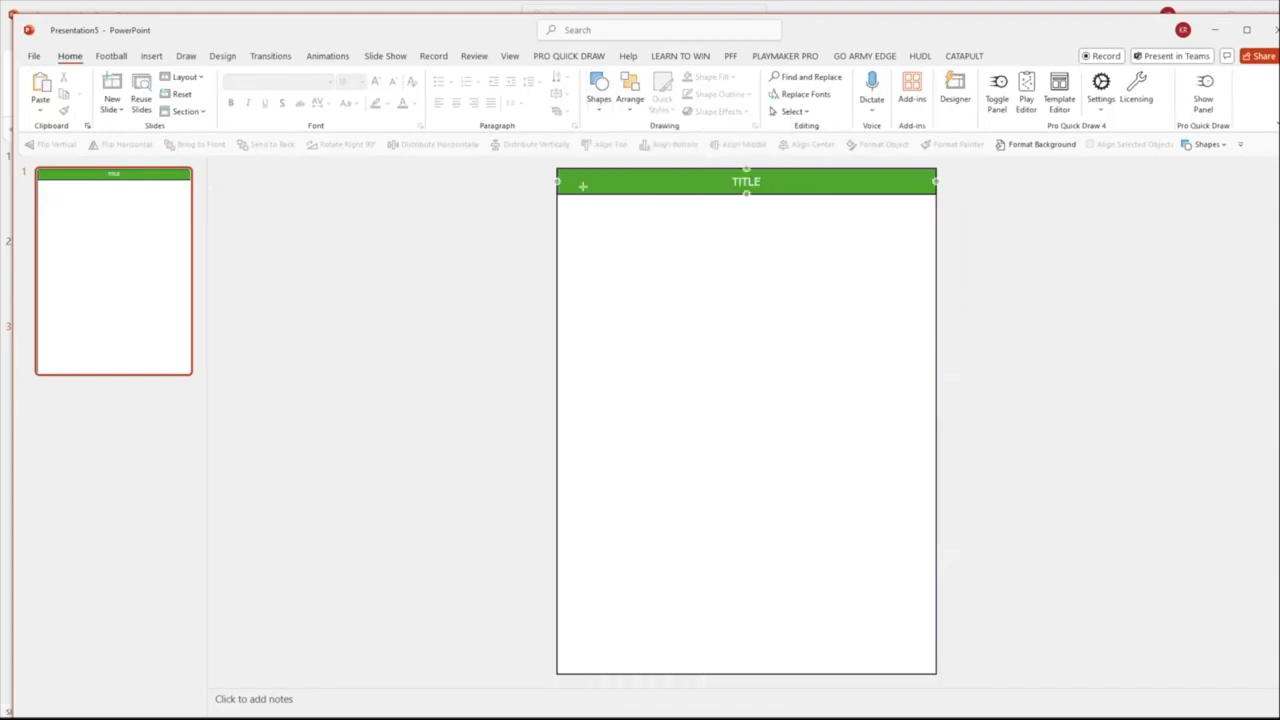
pyautogui.moveTo(590, 194); pyautogui.dragTo(501, 194)
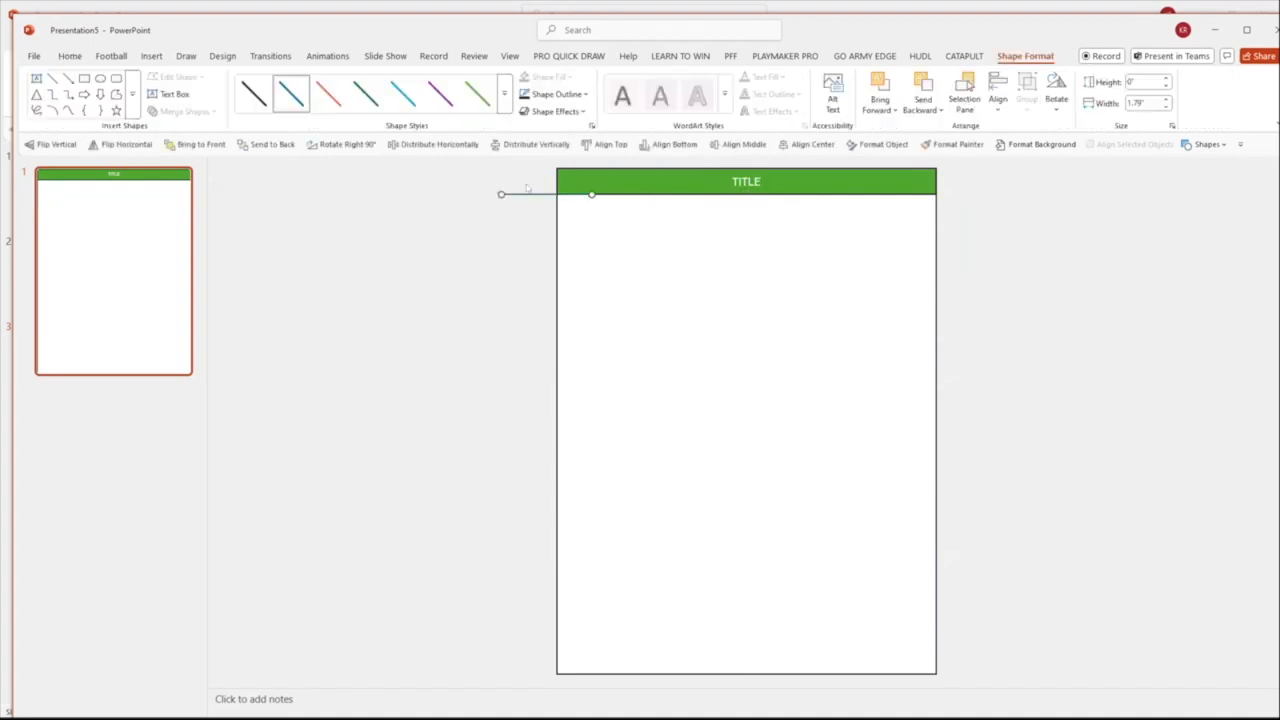
pyautogui.moveTo(527, 193); pyautogui.dragTo(528, 673)
# Apply the black line style to the short line beneath the title bar
pyautogui.click(591, 381)
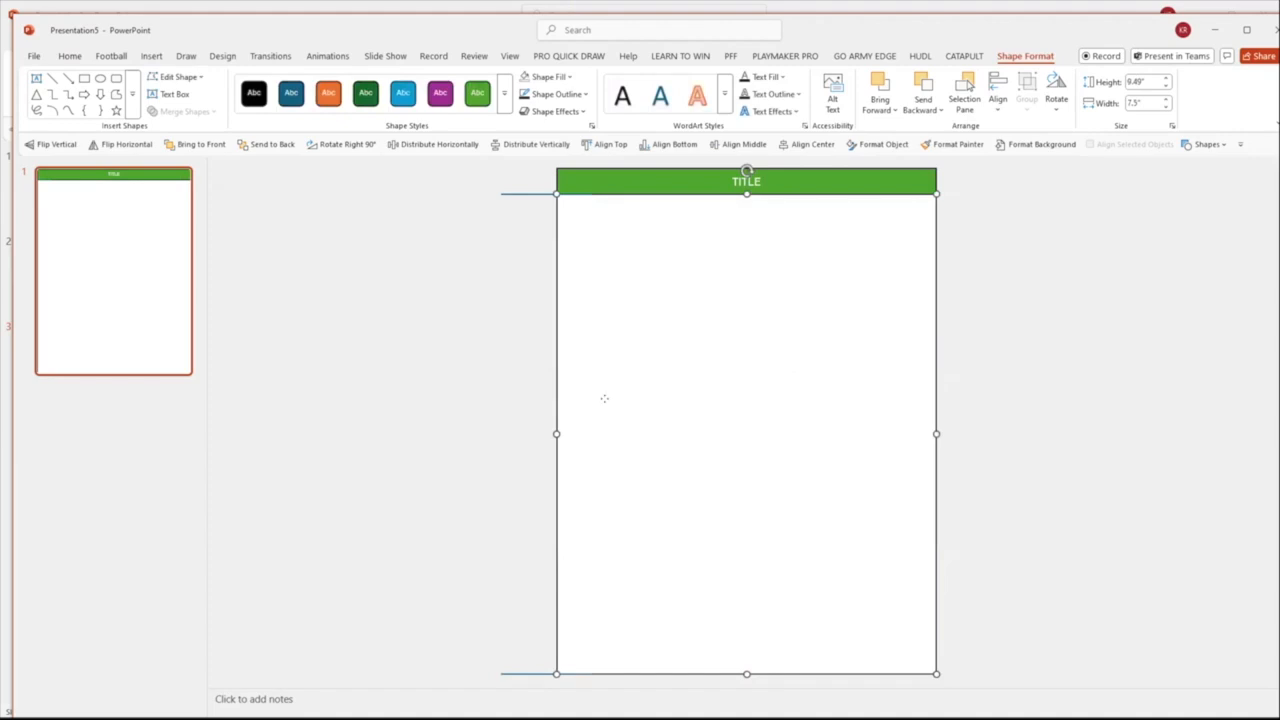
pyautogui.press('Tab')
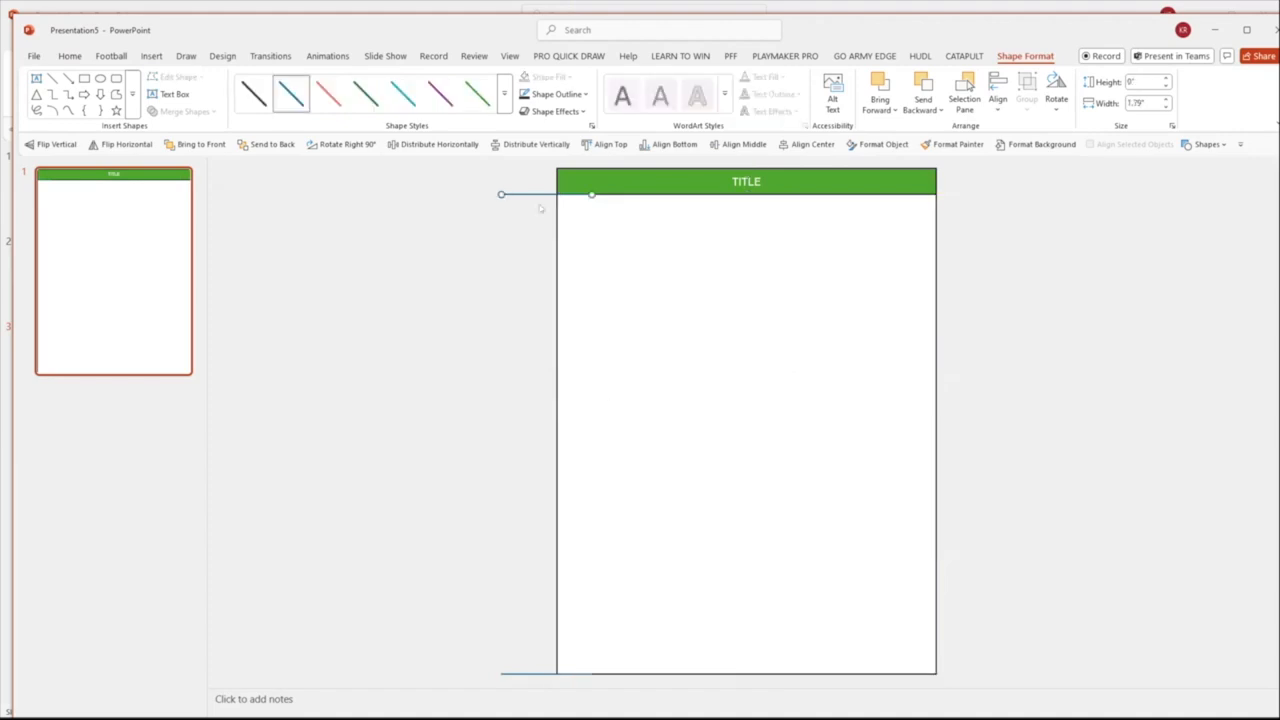
pyautogui.click(248, 97)
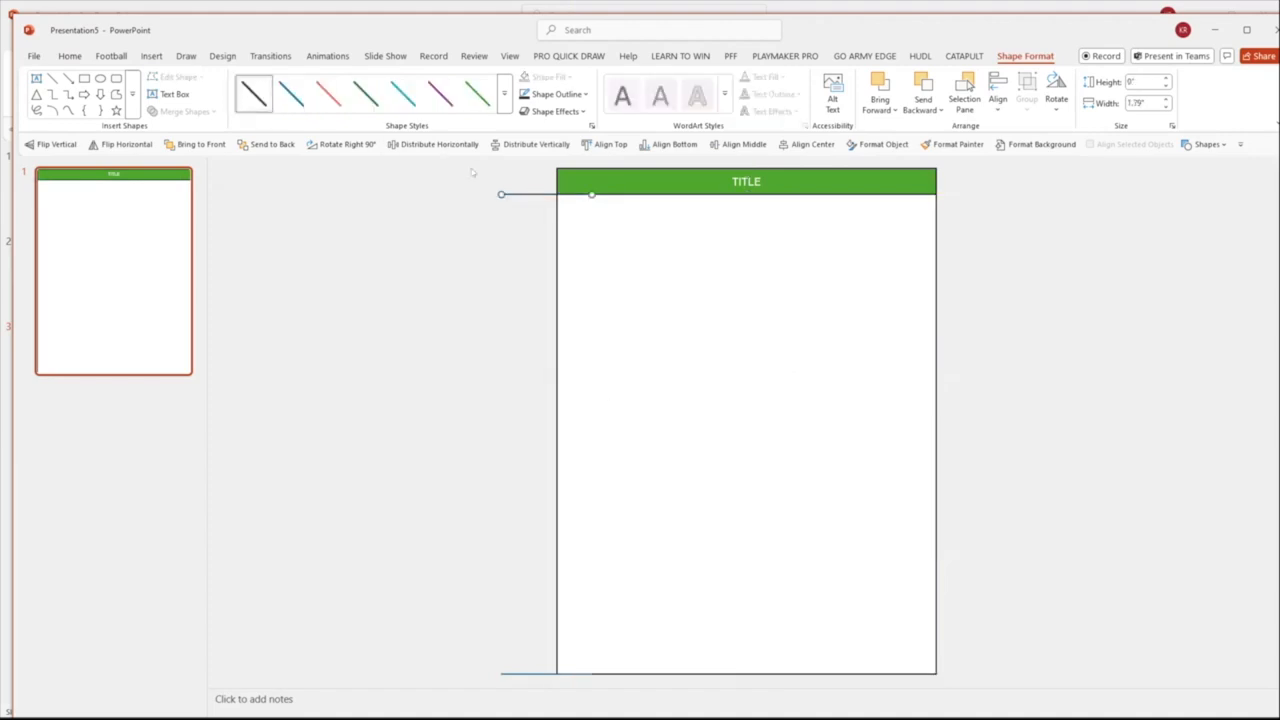
# Place two copies of the black line further down the slide's left edge and select both copies
pyautogui.click(538, 227)
pyautogui.moveTo(532, 194); pyautogui.dragTo(527, 282)
pyautogui.moveTo(518, 295); pyautogui.dragTo(523, 401)
pyautogui.click(539, 283)
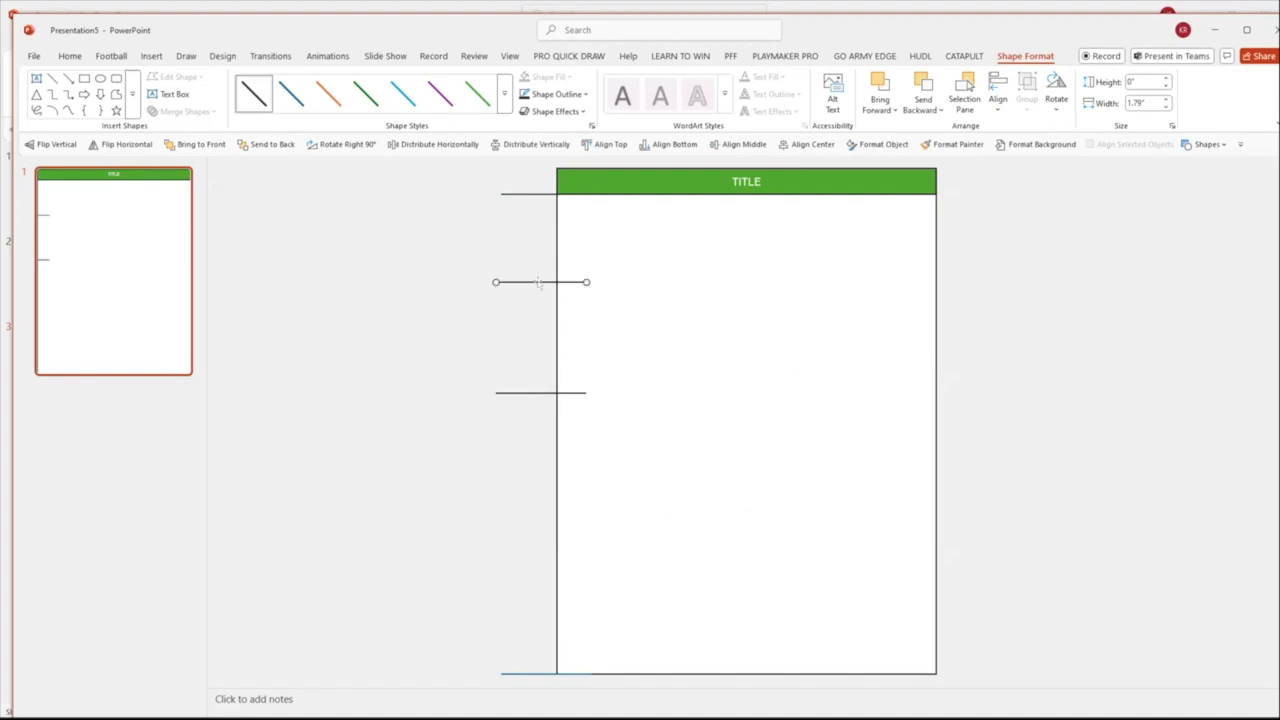
pyautogui.click(522, 393)
pyautogui.keyDown('shift'); pyautogui.click(518, 282); pyautogui.keyUp('shift')
pyautogui.moveTo(518, 282); pyautogui.dragTo(581, 285)
pyautogui.click(483, 283)
pyautogui.hotkey('ctrl', 'z')
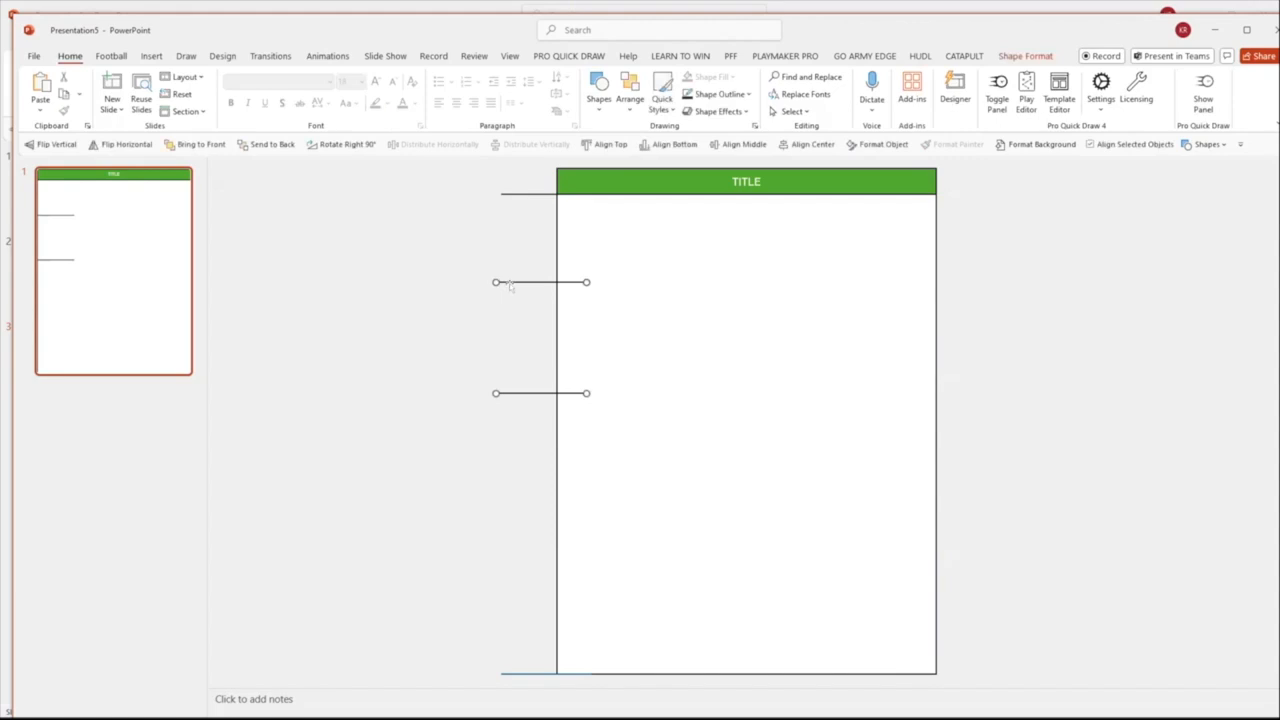
# Move the two copied black lines inside the large rectangle, flush with its left edge, and group them
pyautogui.moveTo(509, 283)
pyautogui.mouseDown()
pyautogui.moveTo(570, 283)
pyautogui.moveTo(509, 283)
pyautogui.mouseUp()
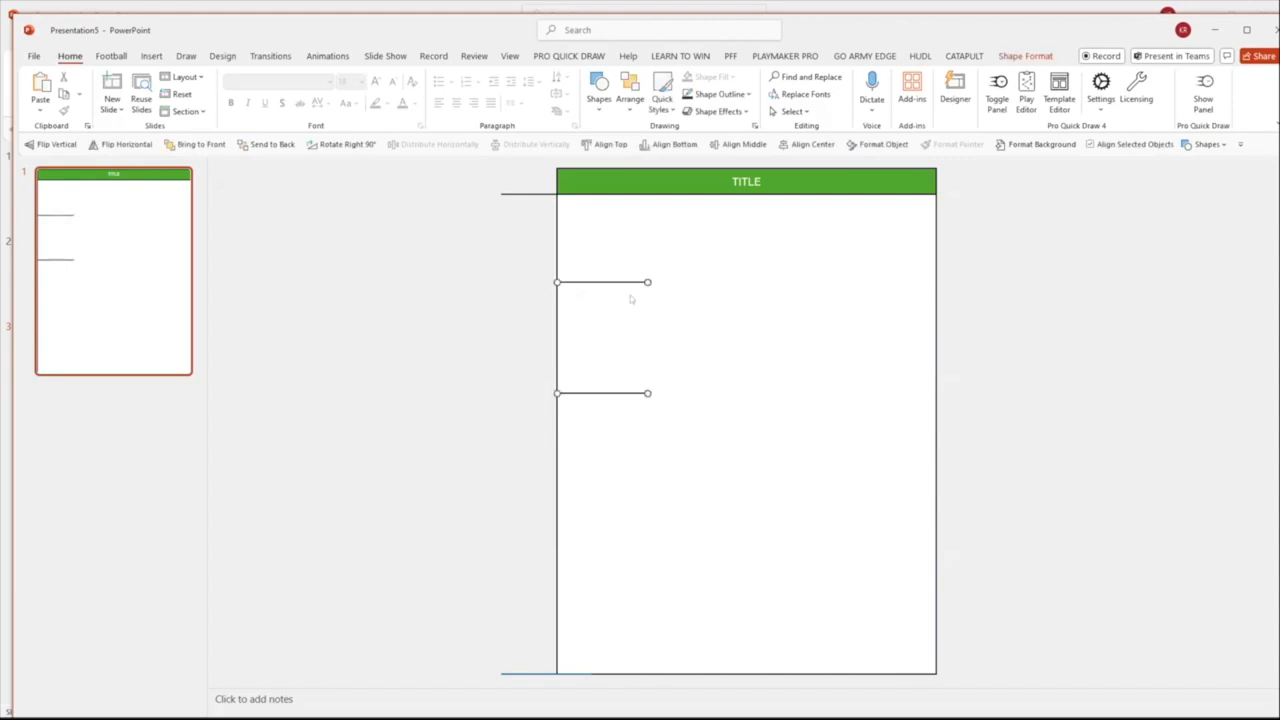
pyautogui.hotkey('ctrl', 'g')
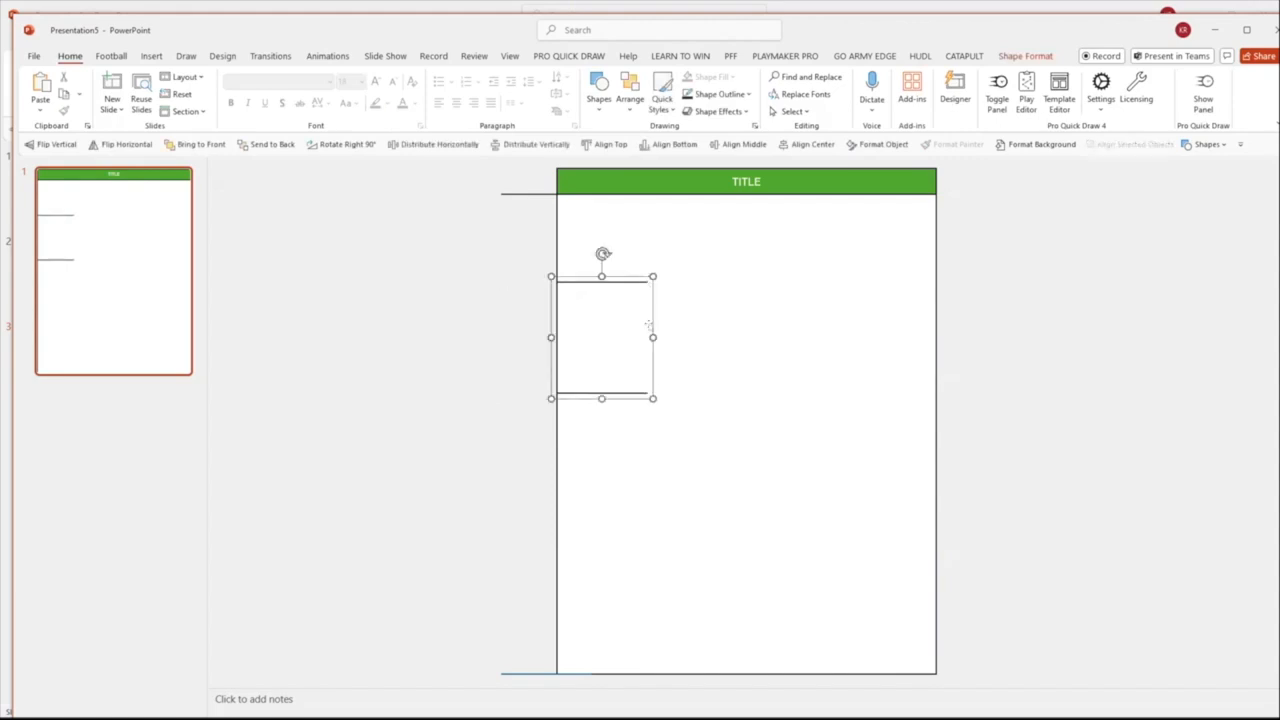
# Stretch the grouped lines across the full width of the large rectangle and ungroup them
pyautogui.moveTo(648, 326); pyautogui.dragTo(935, 318)
pyautogui.click(1006, 251)
pyautogui.click(788, 285)
pyautogui.click(988, 280)
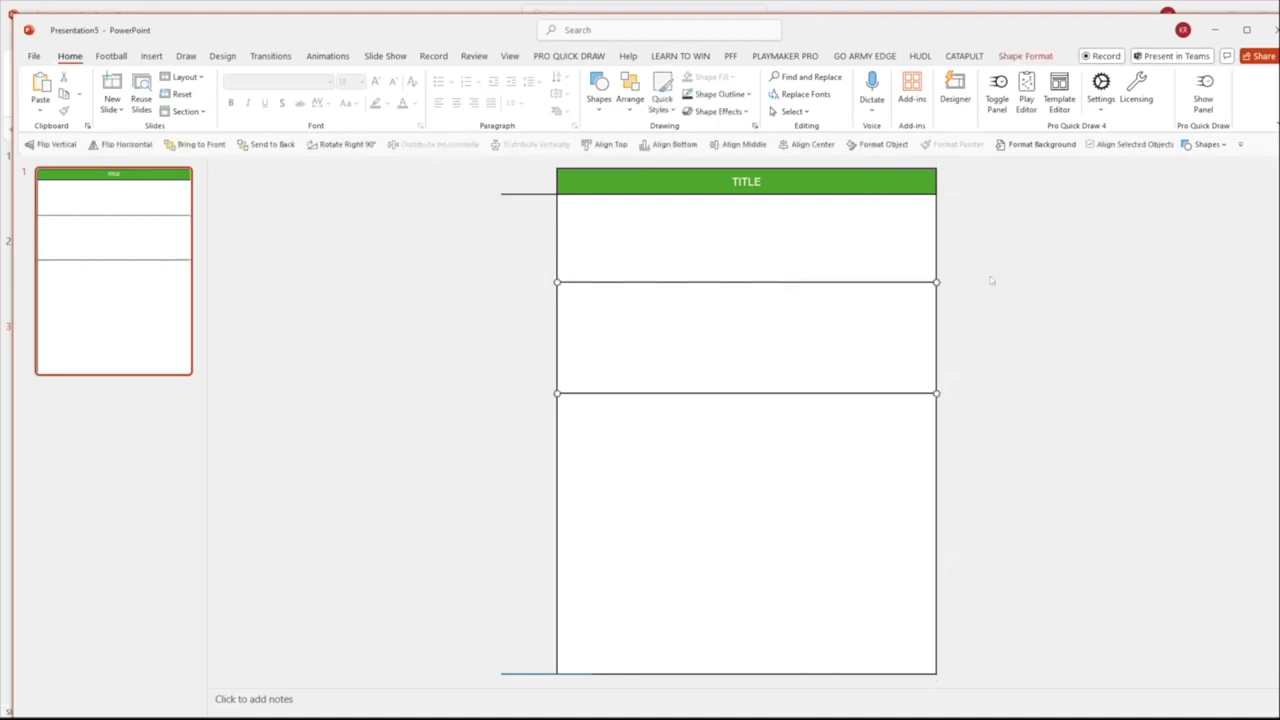
# Distribute the two divider lines vertically between the short guide lines at the large rectangle's upper and lower edges
pyautogui.click(506, 194)
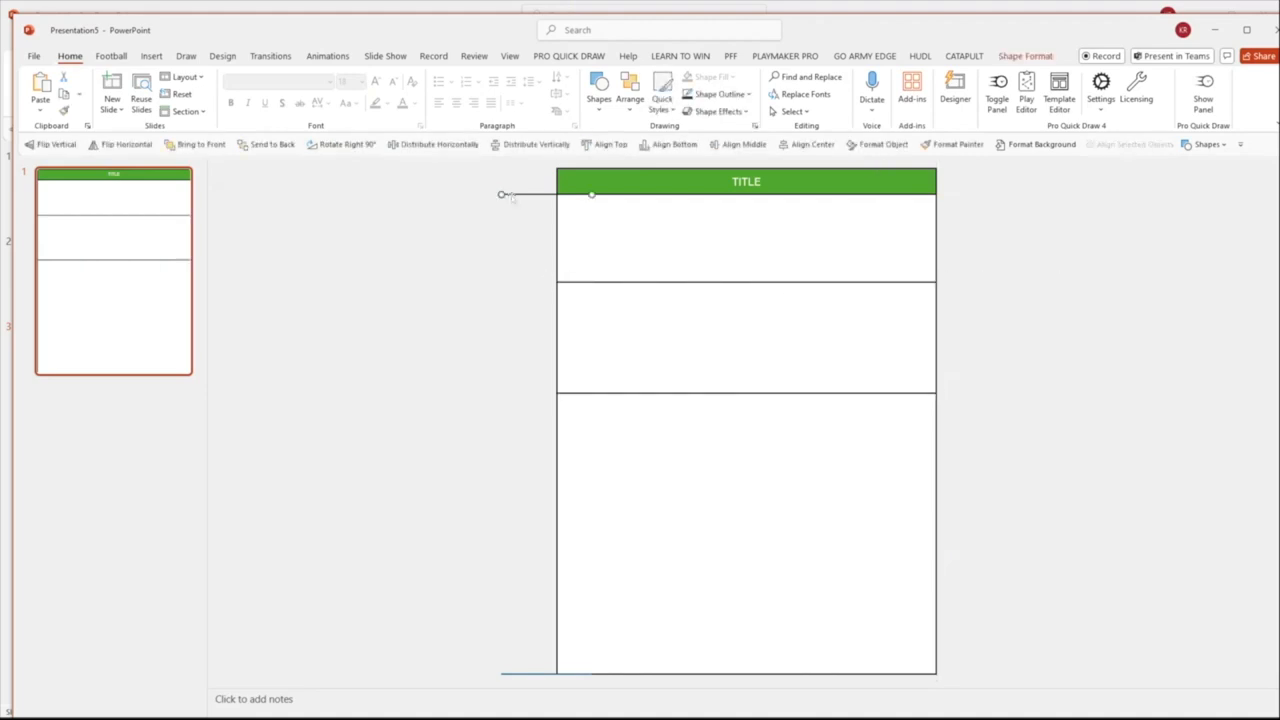
pyautogui.keyDown('shift'); pyautogui.click(582, 283); pyautogui.keyUp('shift')
pyautogui.keyDown('shift'); pyautogui.click(569, 393); pyautogui.keyUp('shift')
pyautogui.keyDown('shift'); pyautogui.click(521, 674); pyautogui.keyUp('shift')
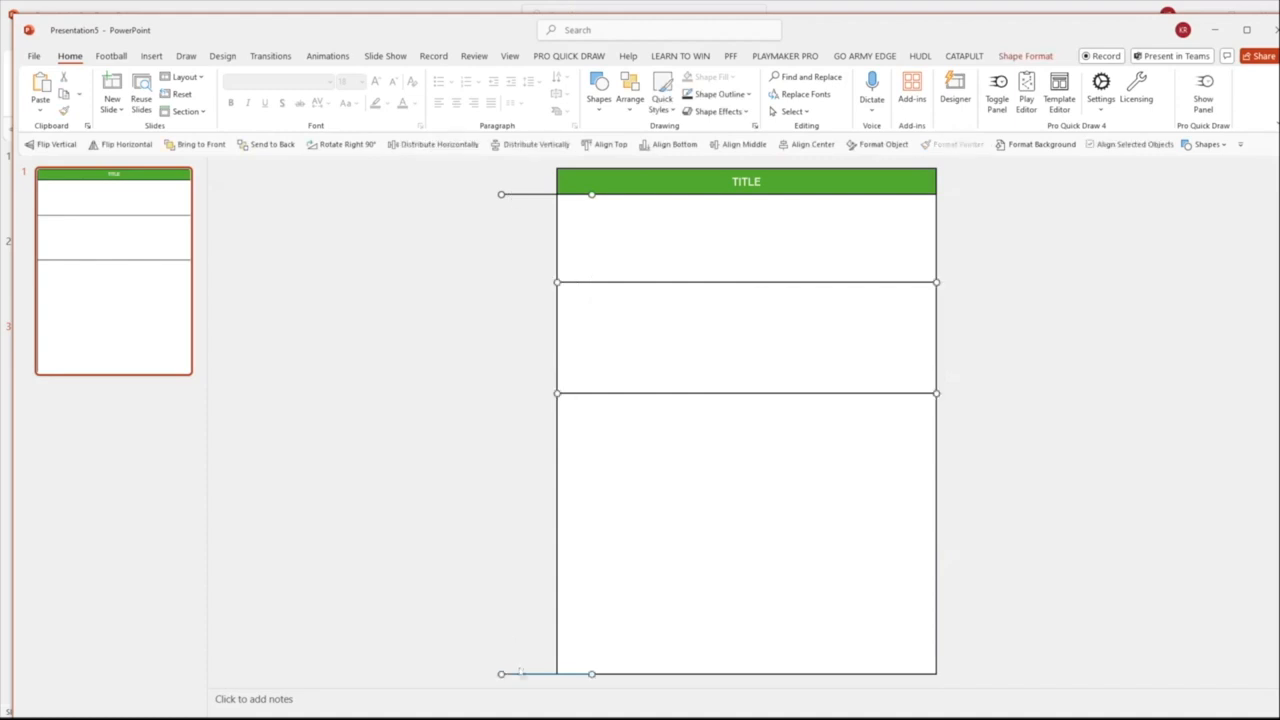
pyautogui.click(530, 144)
pyautogui.click(474, 381)
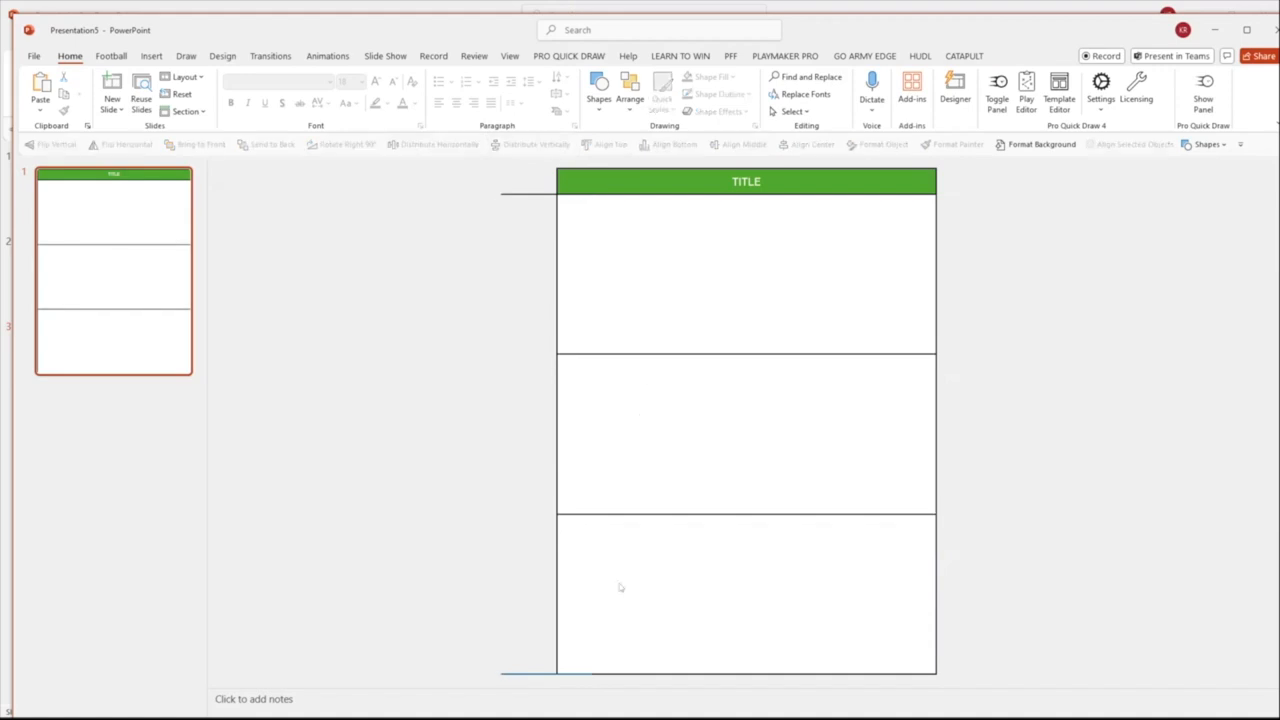
# Turn the upper guide line vertical and place copies at the large rectangle's left and right edges and inside its first section
pyautogui.click(517, 193)
pyautogui.moveTo(501, 195); pyautogui.dragTo(591, 301)
pyautogui.moveTo(591, 222); pyautogui.dragTo(935, 187)
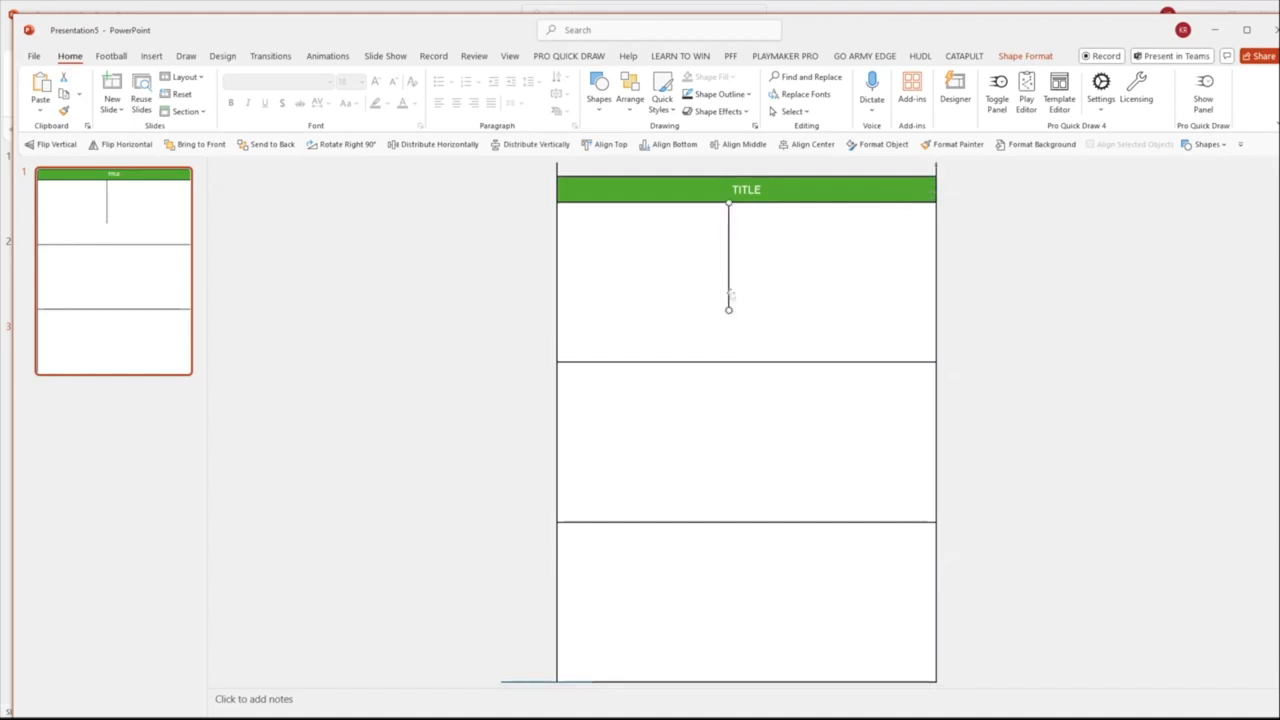
# Extend the inner vertical line down to the large rectangle's lower edge and center it horizontally on the slide
pyautogui.moveTo(728, 309); pyautogui.dragTo(731, 678)
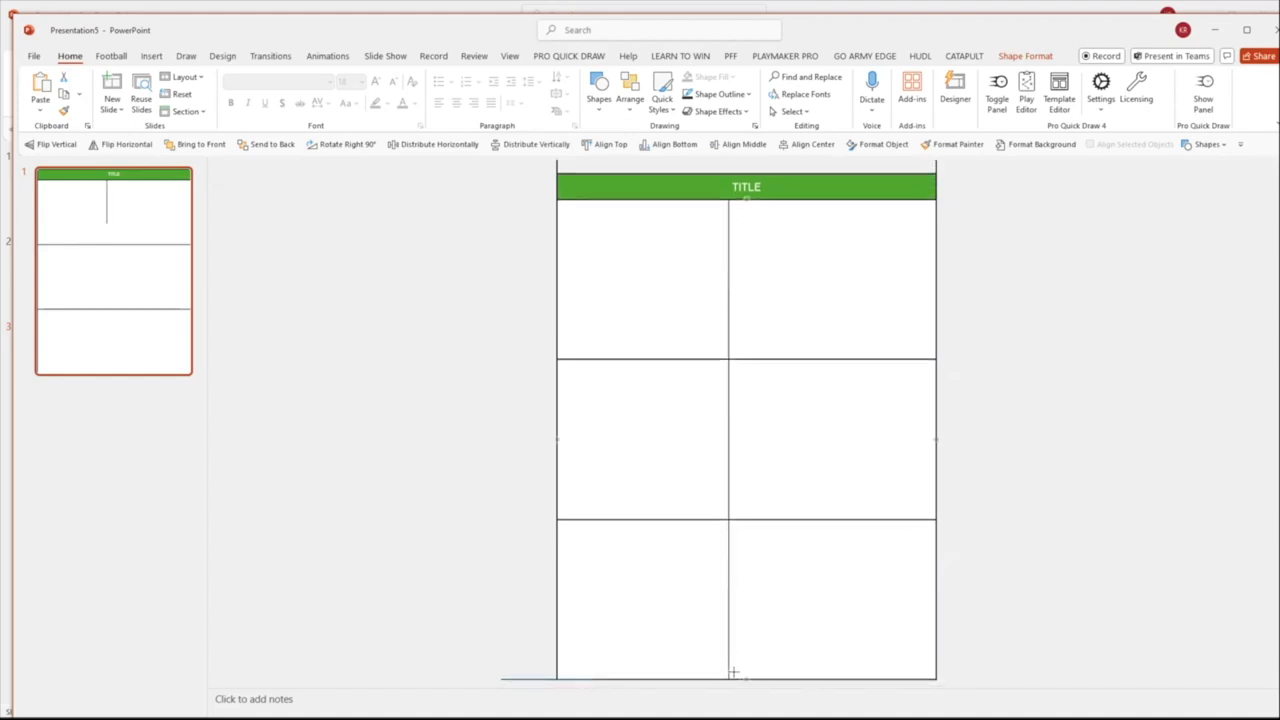
pyautogui.click(824, 433)
pyautogui.click(728, 226)
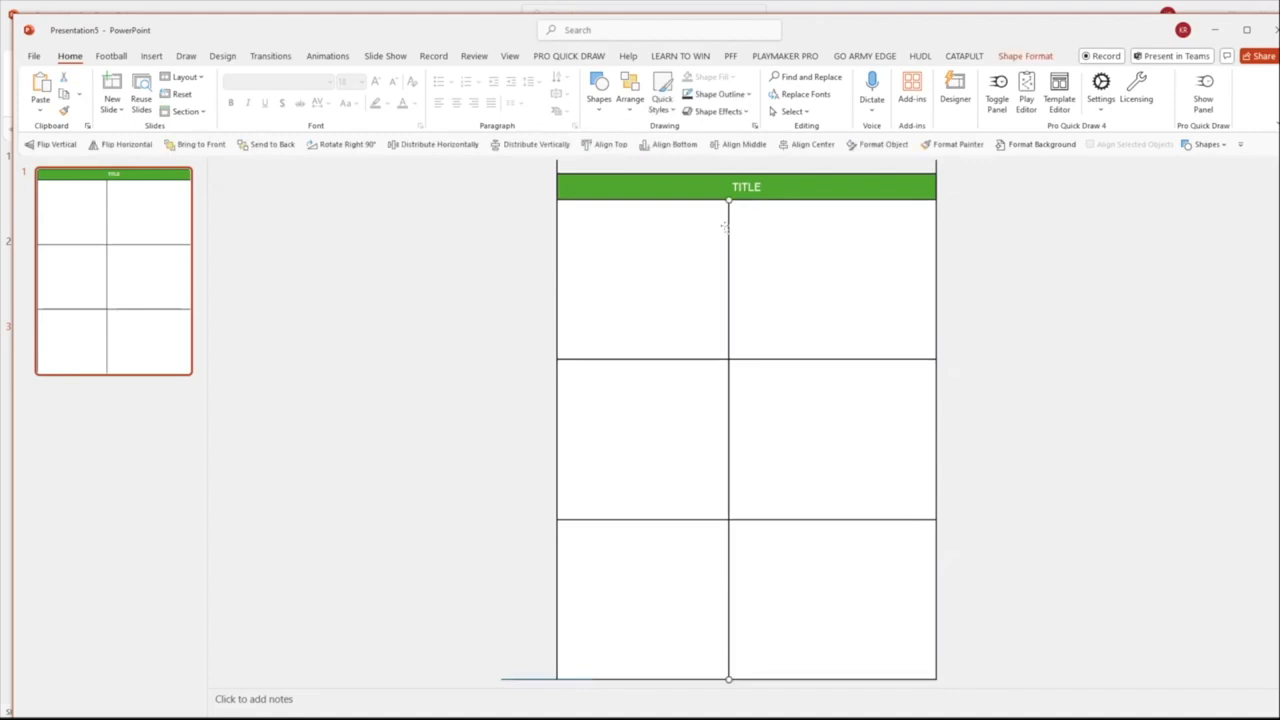
pyautogui.click(627, 92)
pyautogui.moveTo(660, 321)
pyautogui.click(762, 340)
pyautogui.click(594, 201)
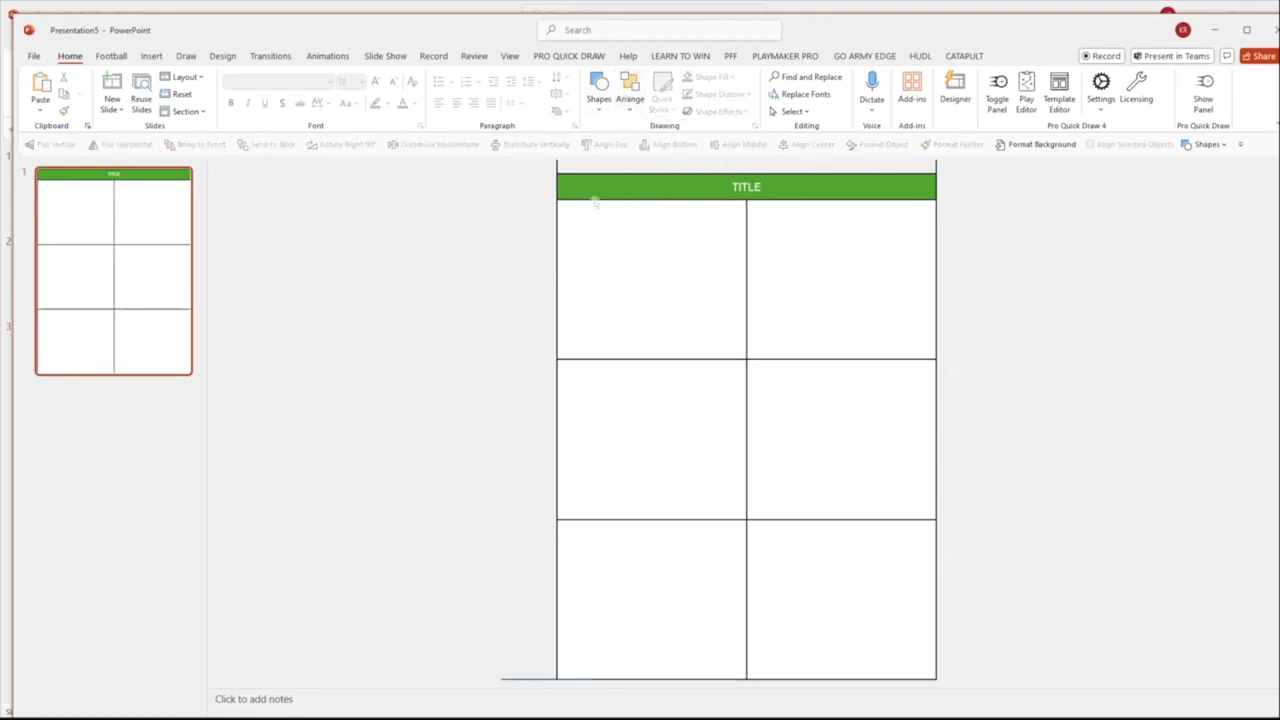
# Delete the two short vertical guide lines above the large rectangle and the horizontal guide line at its lower-left corner
pyautogui.click(557, 162)
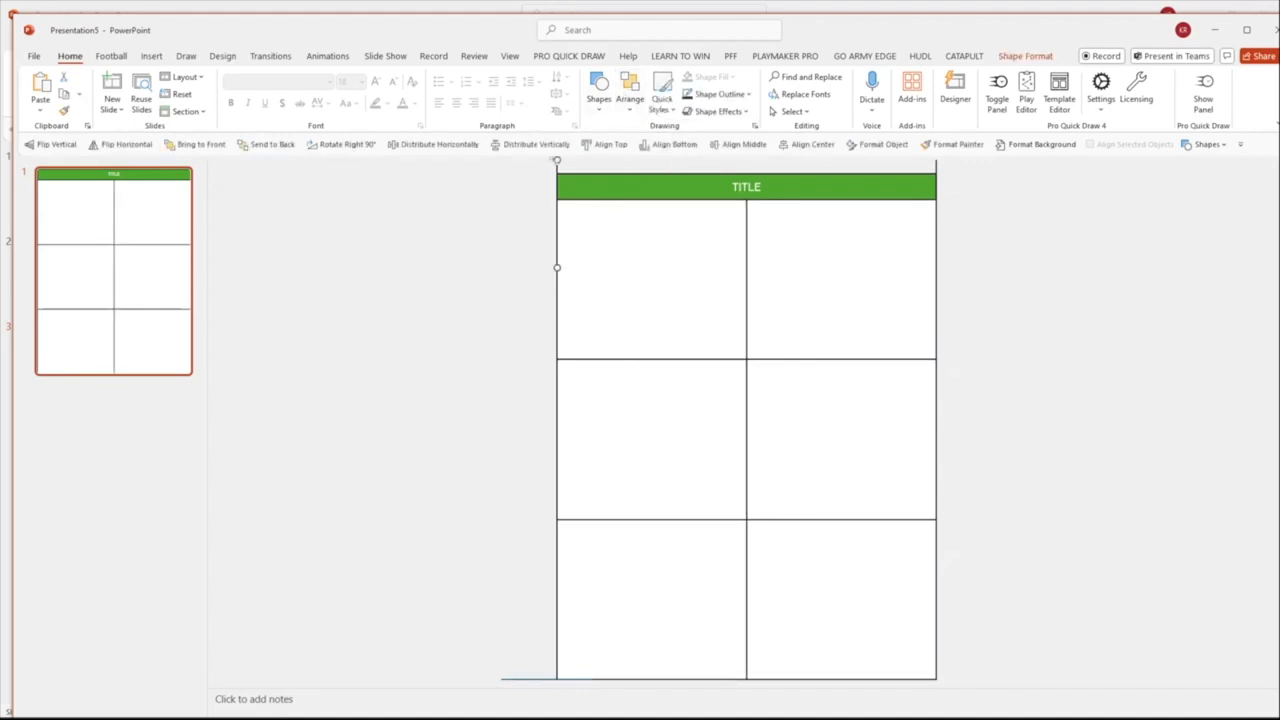
pyautogui.press('Delete')
pyautogui.click(936, 167)
pyautogui.press('Delete')
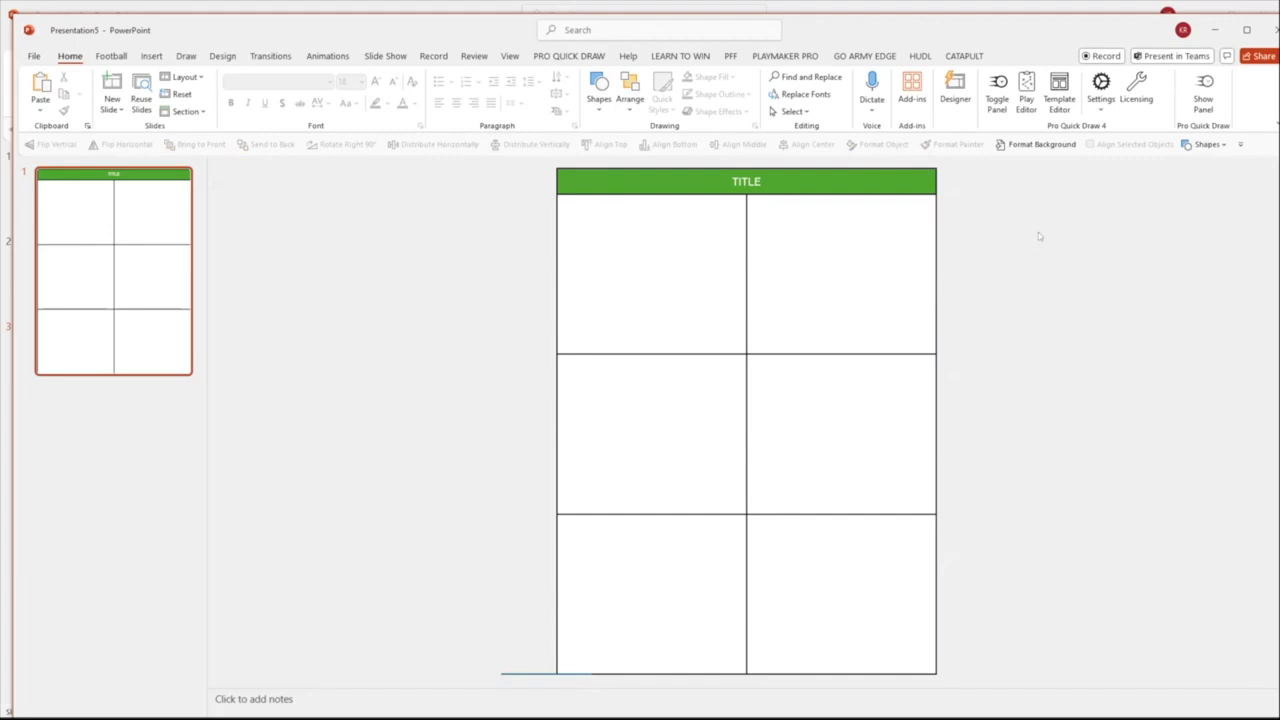
pyautogui.hotkey('ctrl', 'a')
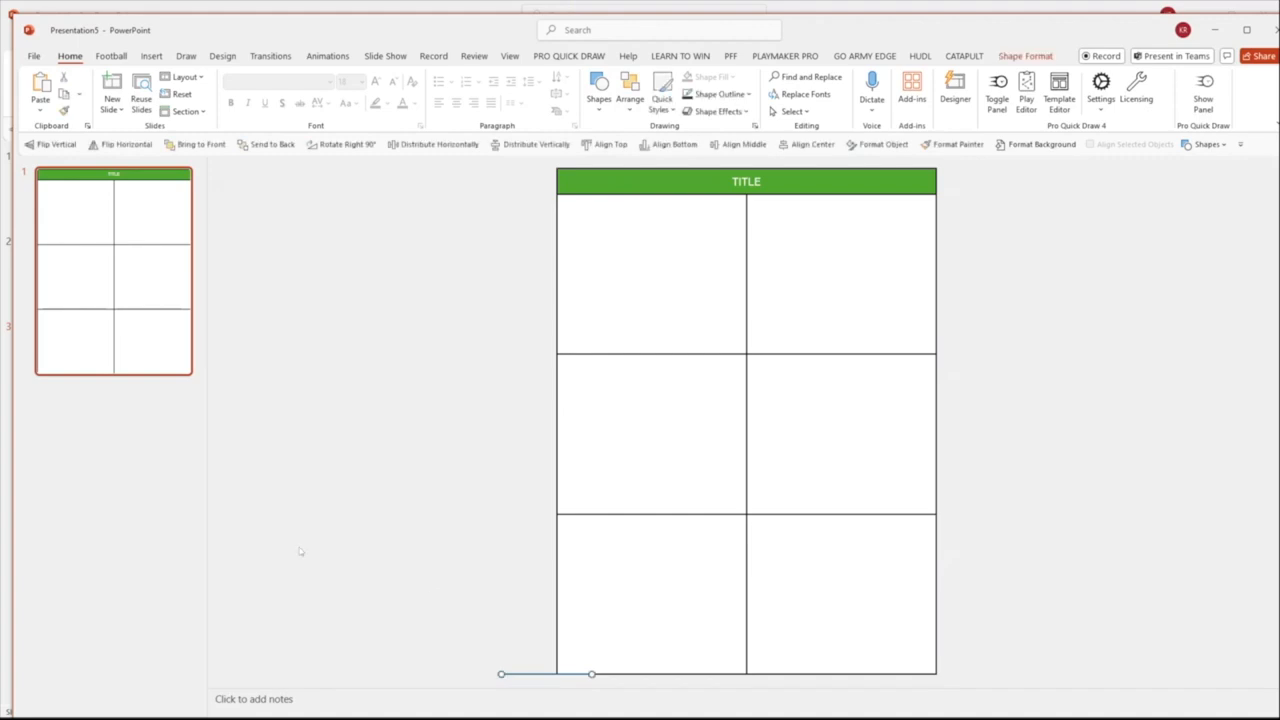
pyautogui.press('Delete')
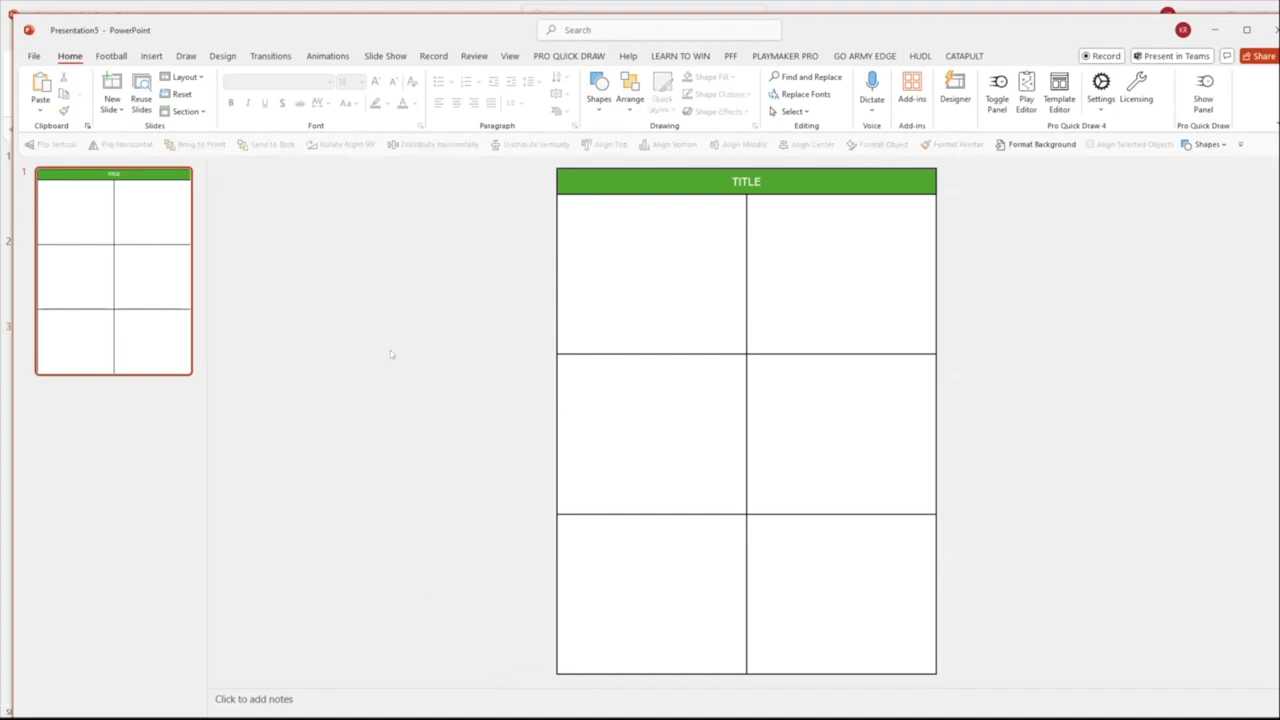
# Stretch the large rectangle upward so it also spans the title bar up to the slide's upper edge
pyautogui.hotkey('ctrl', 'a')
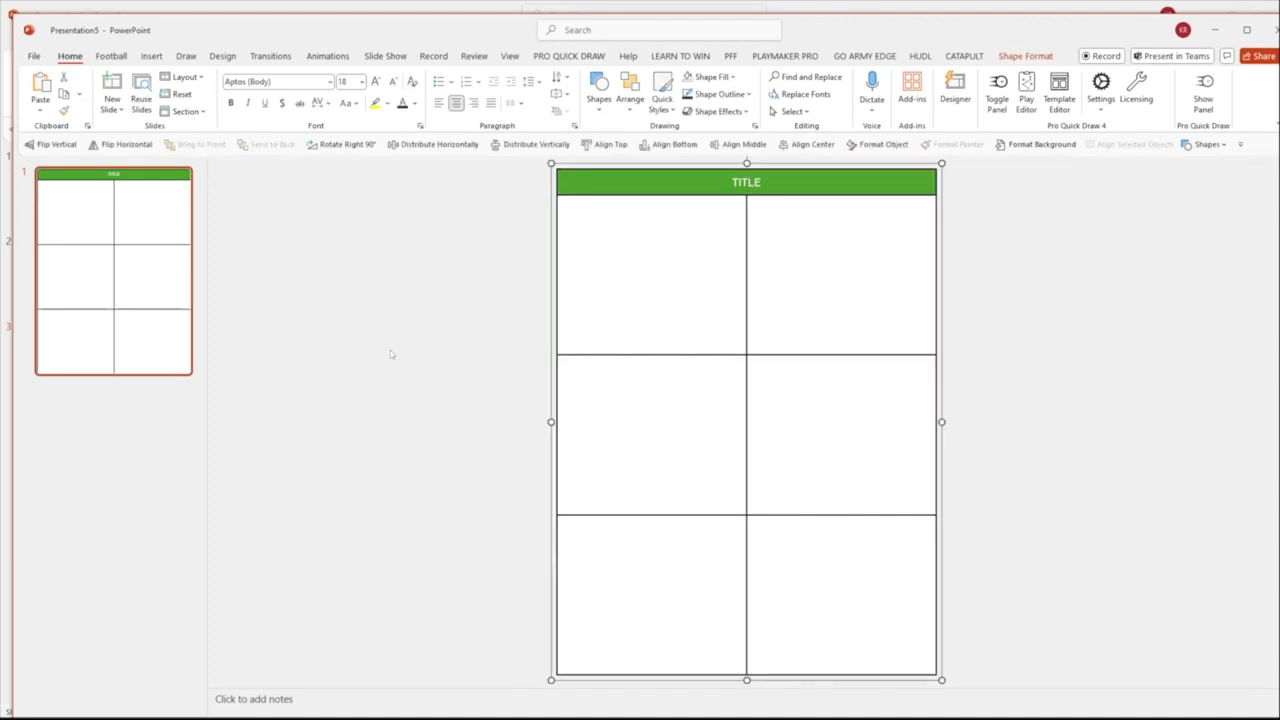
pyautogui.click(371, 348)
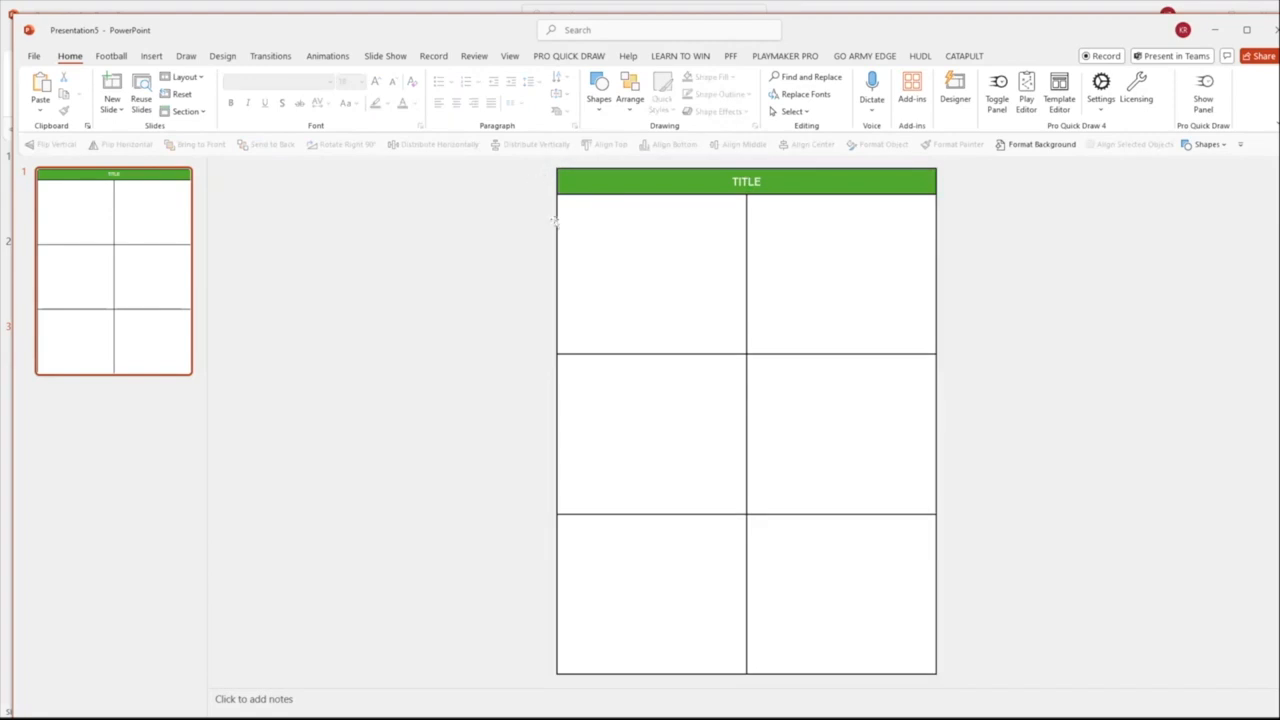
pyautogui.click(560, 224)
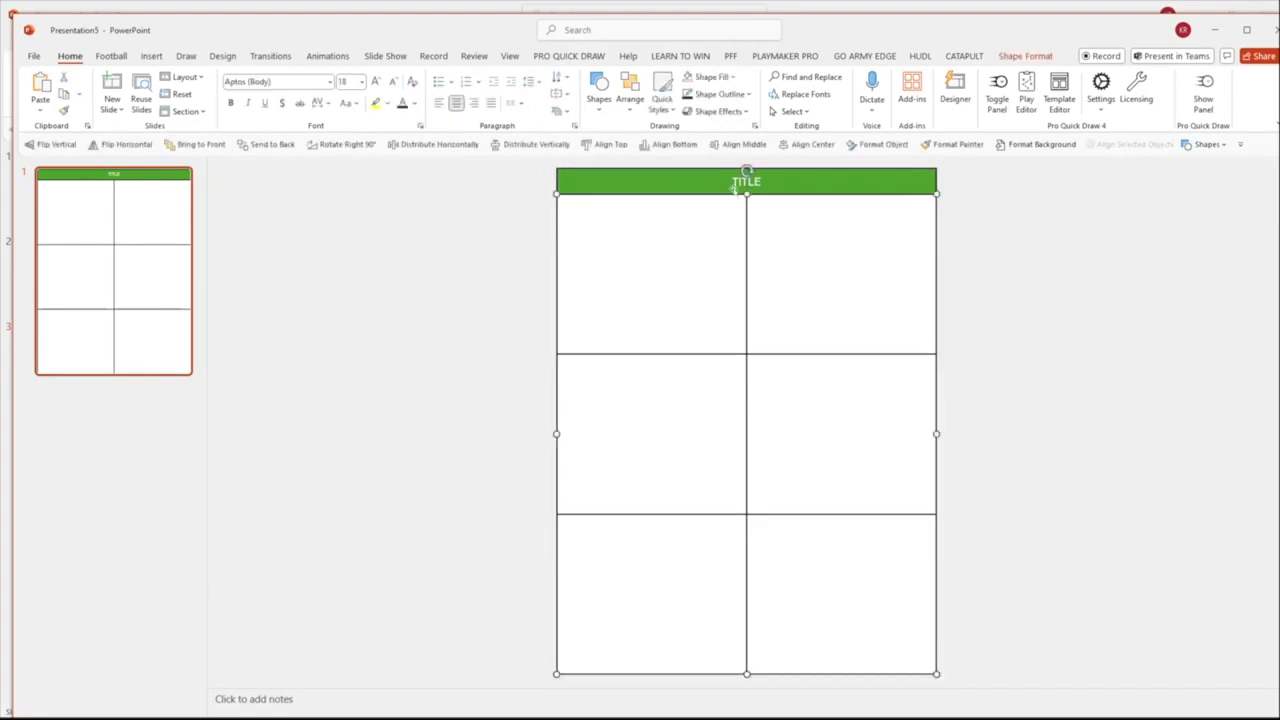
pyautogui.moveTo(746, 194); pyautogui.dragTo(739, 168)
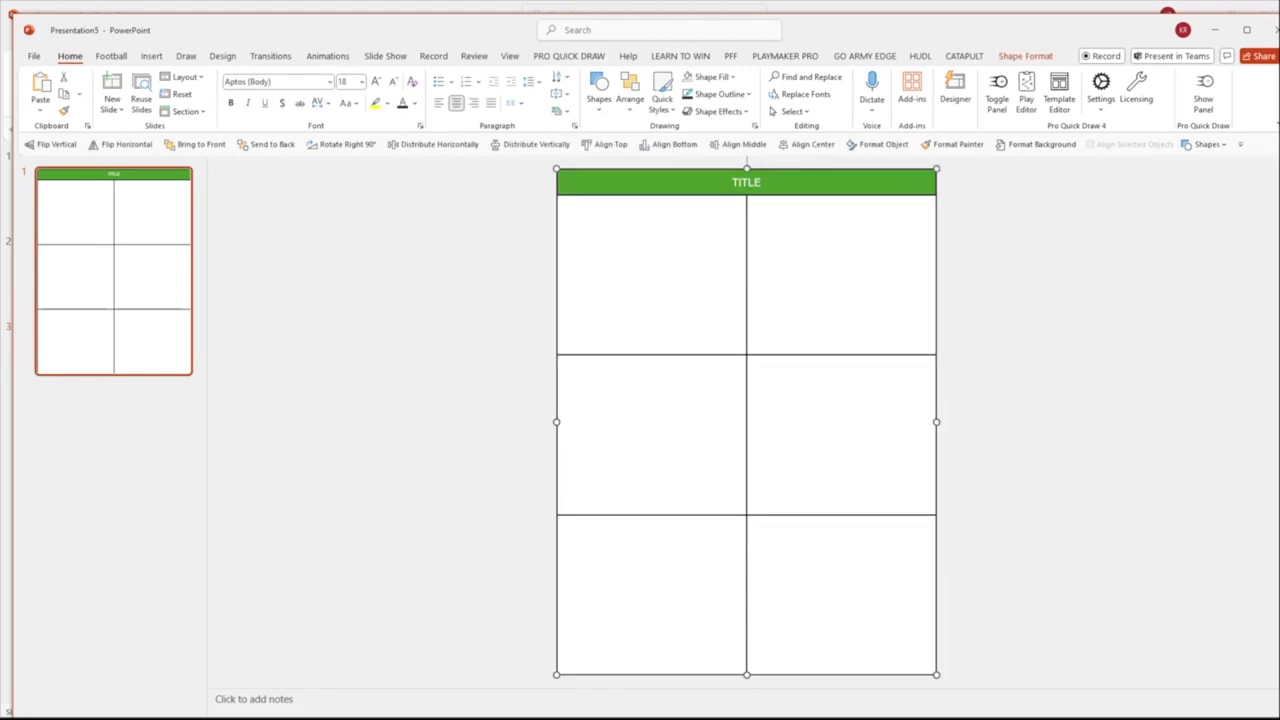
# Clear the text from the green title bar
pyautogui.click(754, 183)
pyautogui.press('BackSpace')
pyautogui.press('BackSpace')
pyautogui.press('BackSpace')
pyautogui.press('BackSpace')
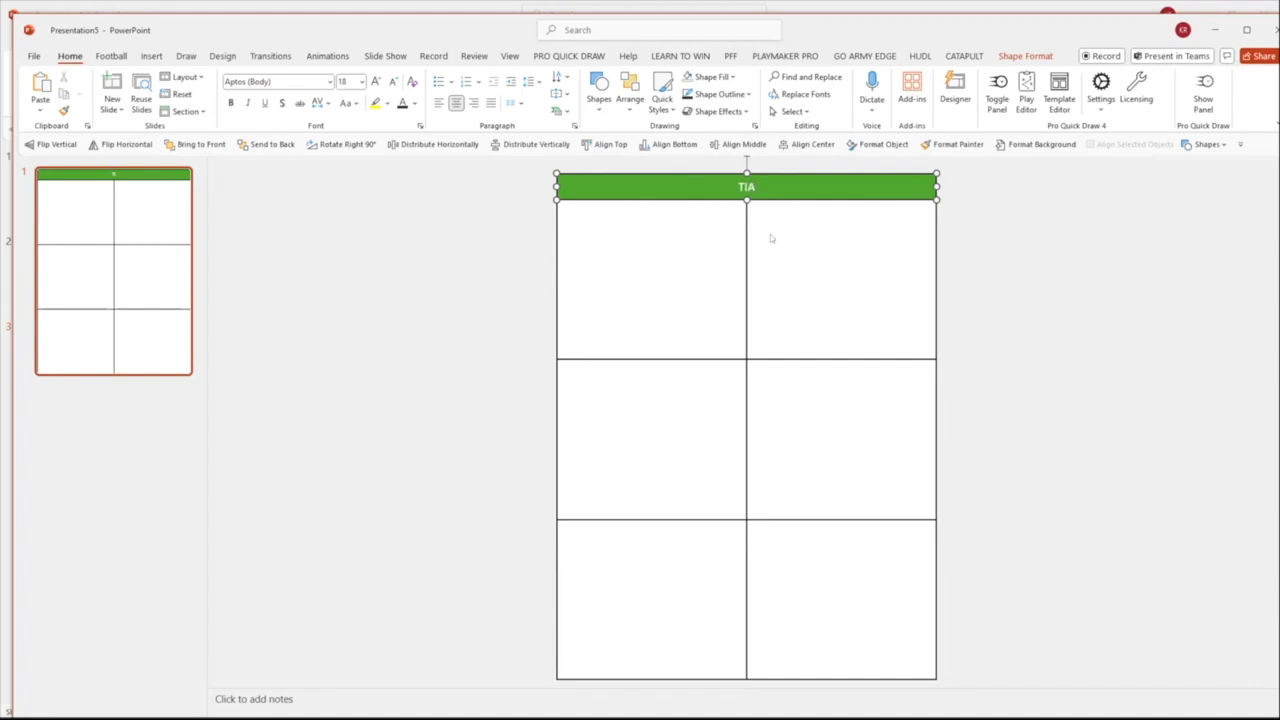
pyautogui.press('Escape')
pyautogui.press('Escape')
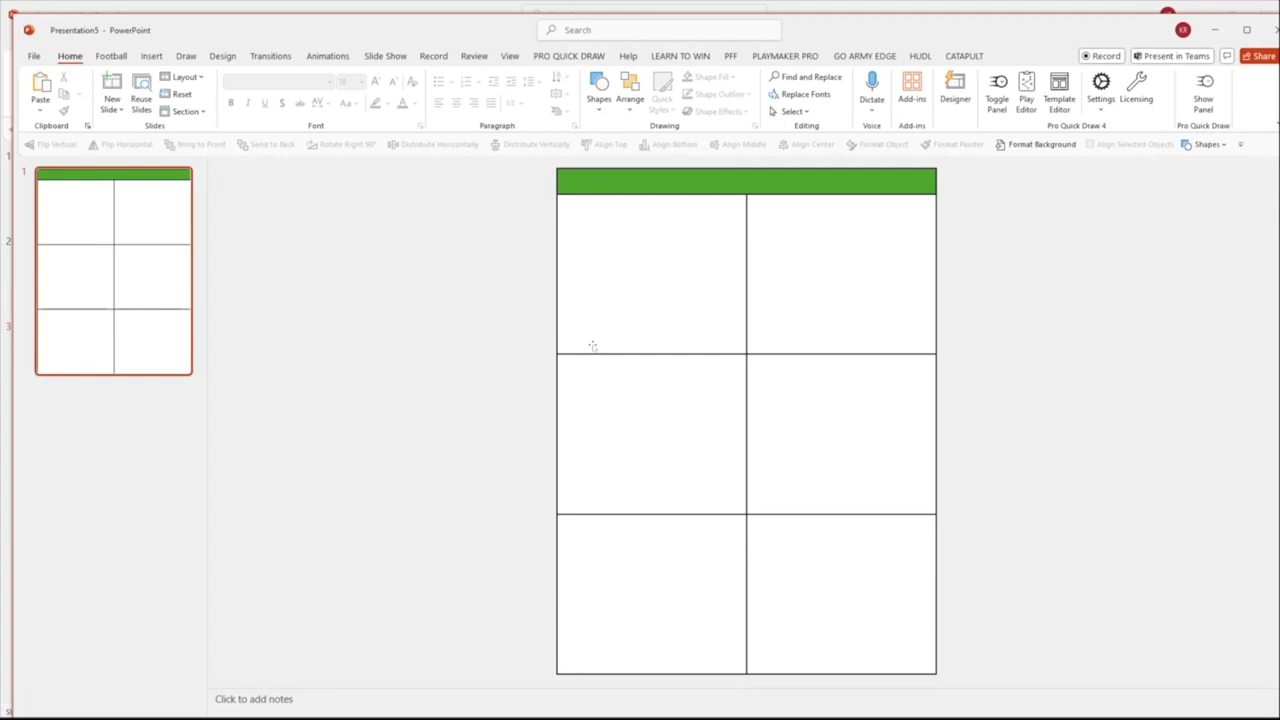
# Group all the template shapes on the slide and cut the group to the clipboard
pyautogui.hotkey('ctrl', 'a')
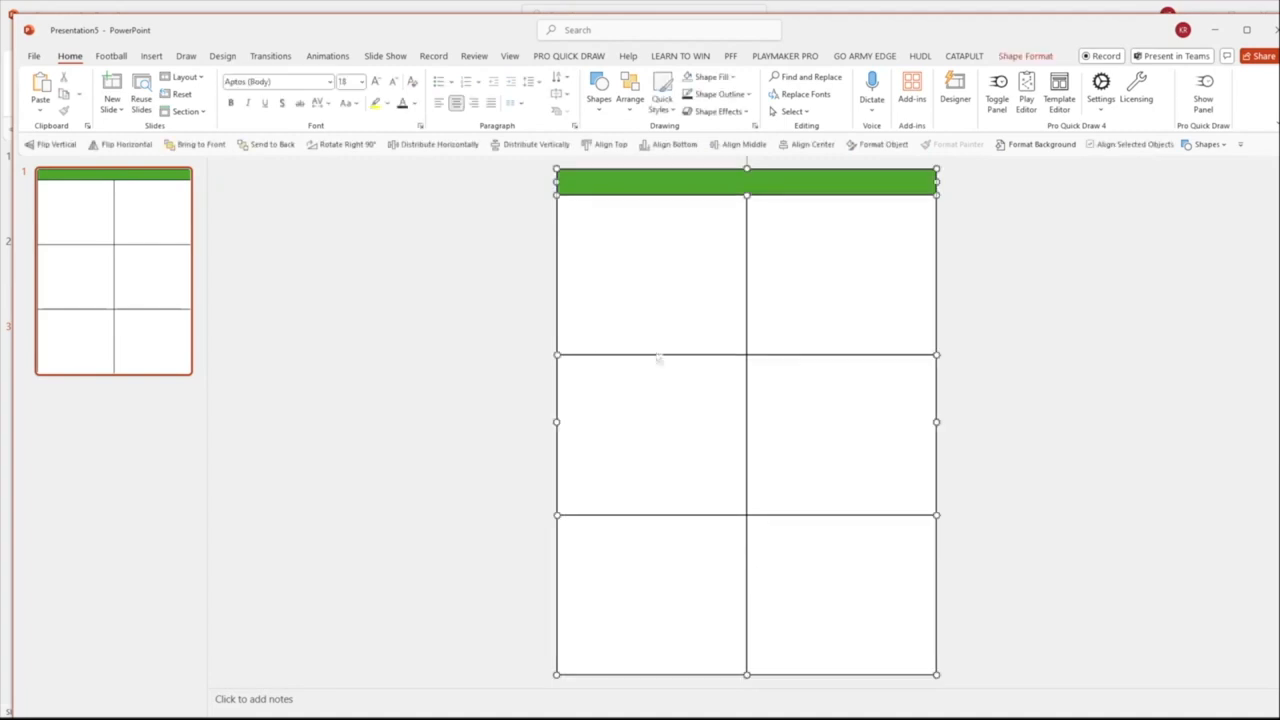
pyautogui.hotkey('ctrl', 'g')
pyautogui.rightClick(651, 183)
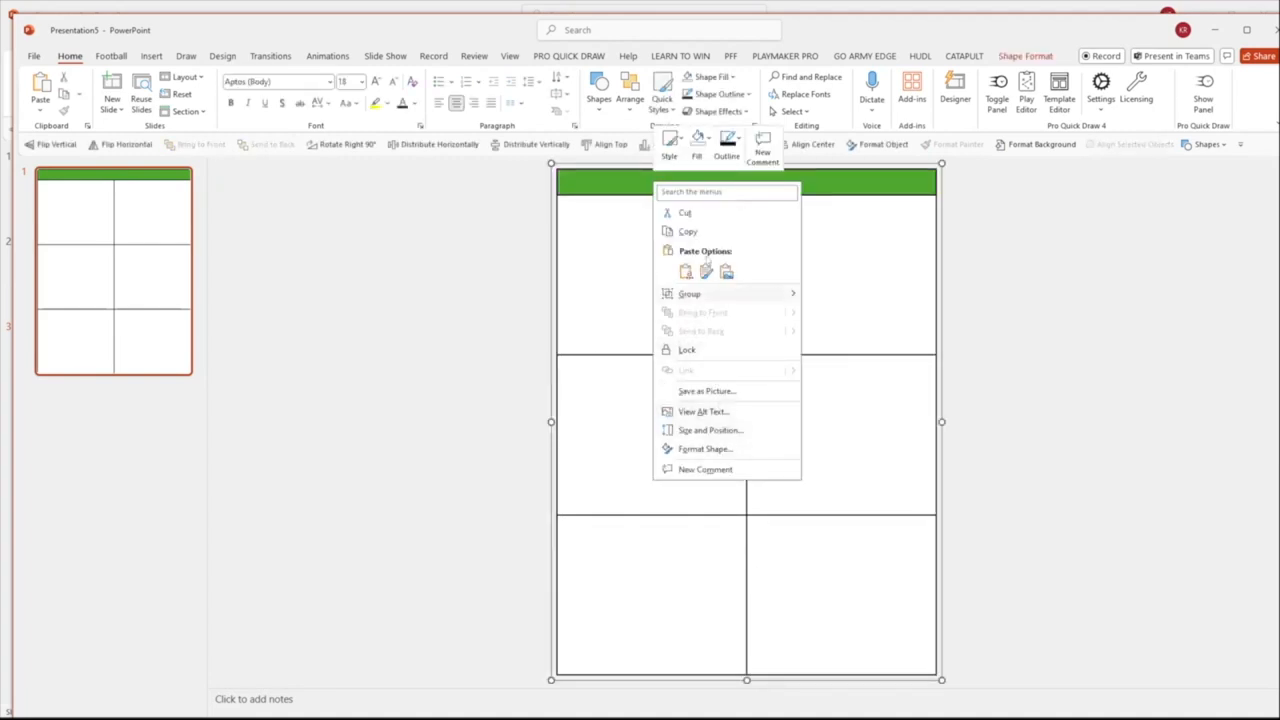
pyautogui.click(704, 214)
# Set the slide background to a picture fill taken from the clipboard and duplicate the slide
pyautogui.rightClick(755, 183)
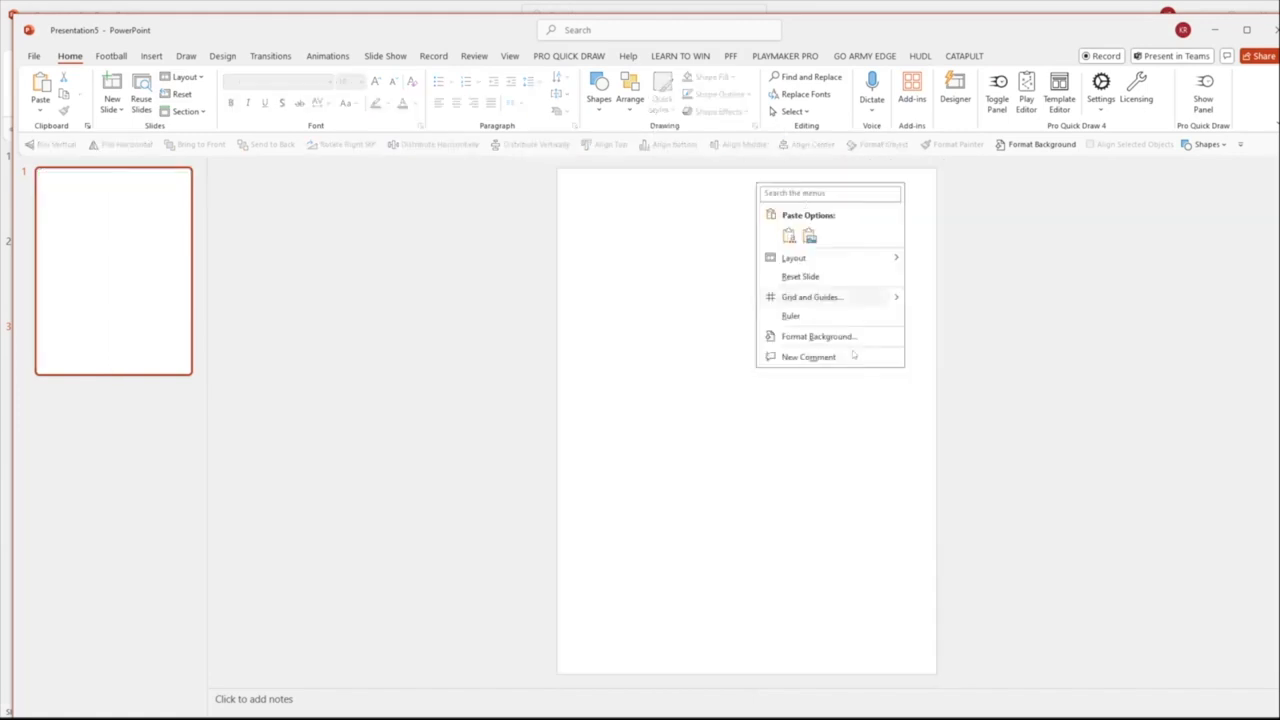
pyautogui.click(818, 336)
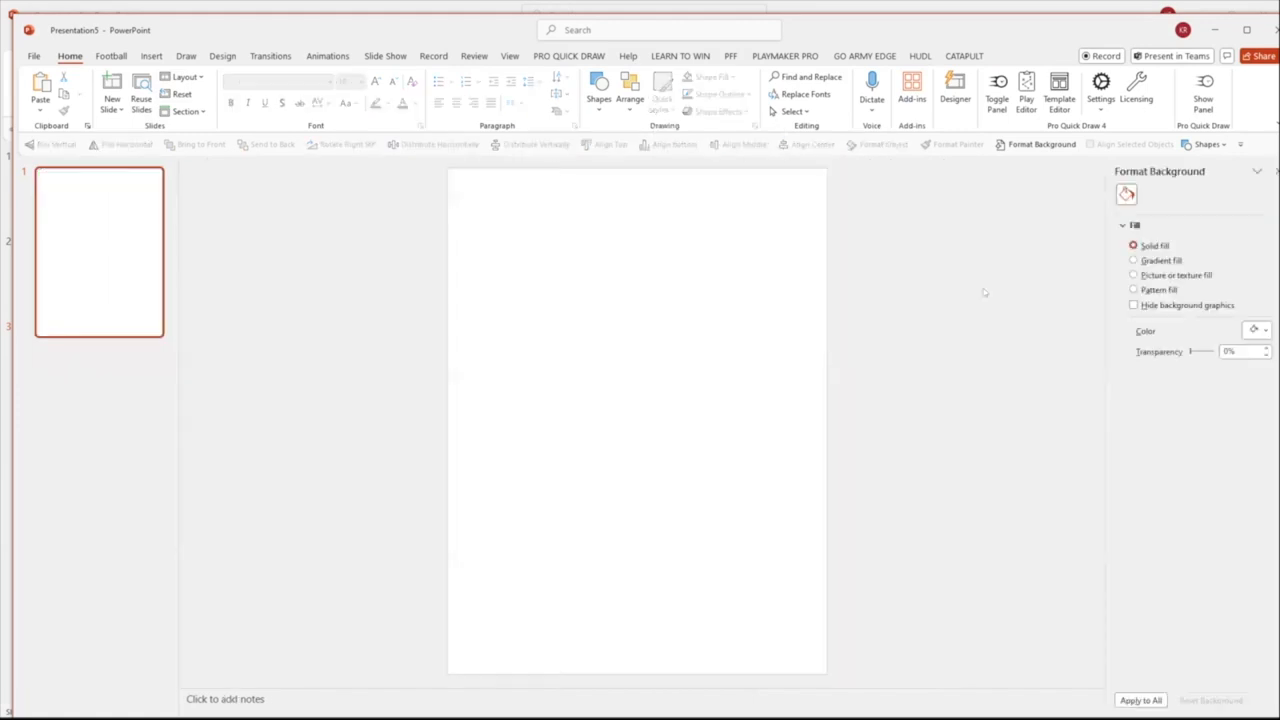
pyautogui.click(1167, 274)
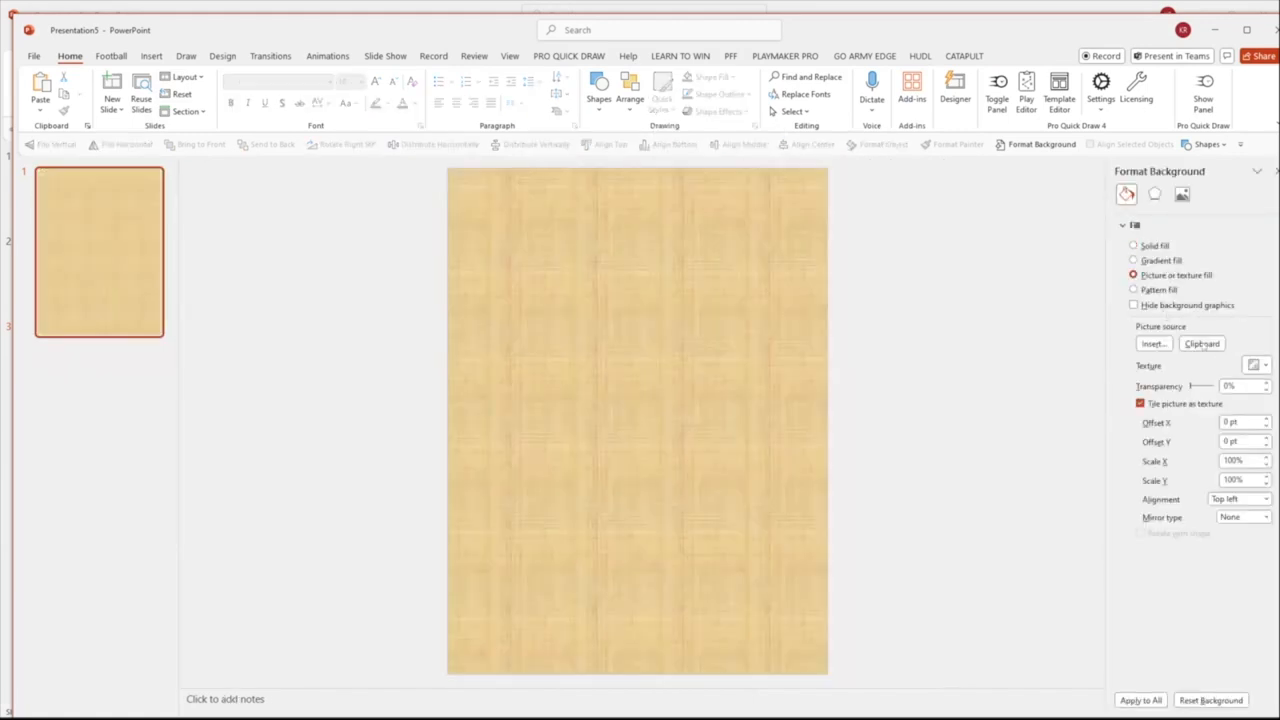
pyautogui.click(1202, 343)
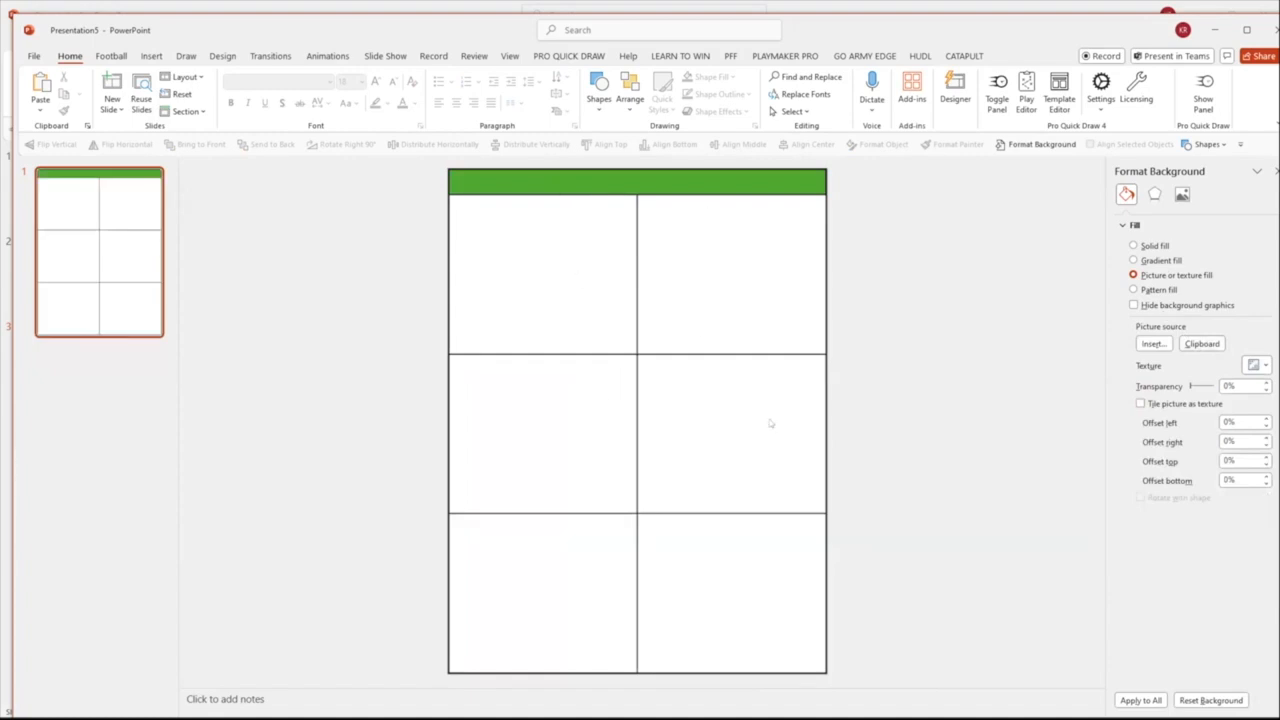
pyautogui.click(112, 242)
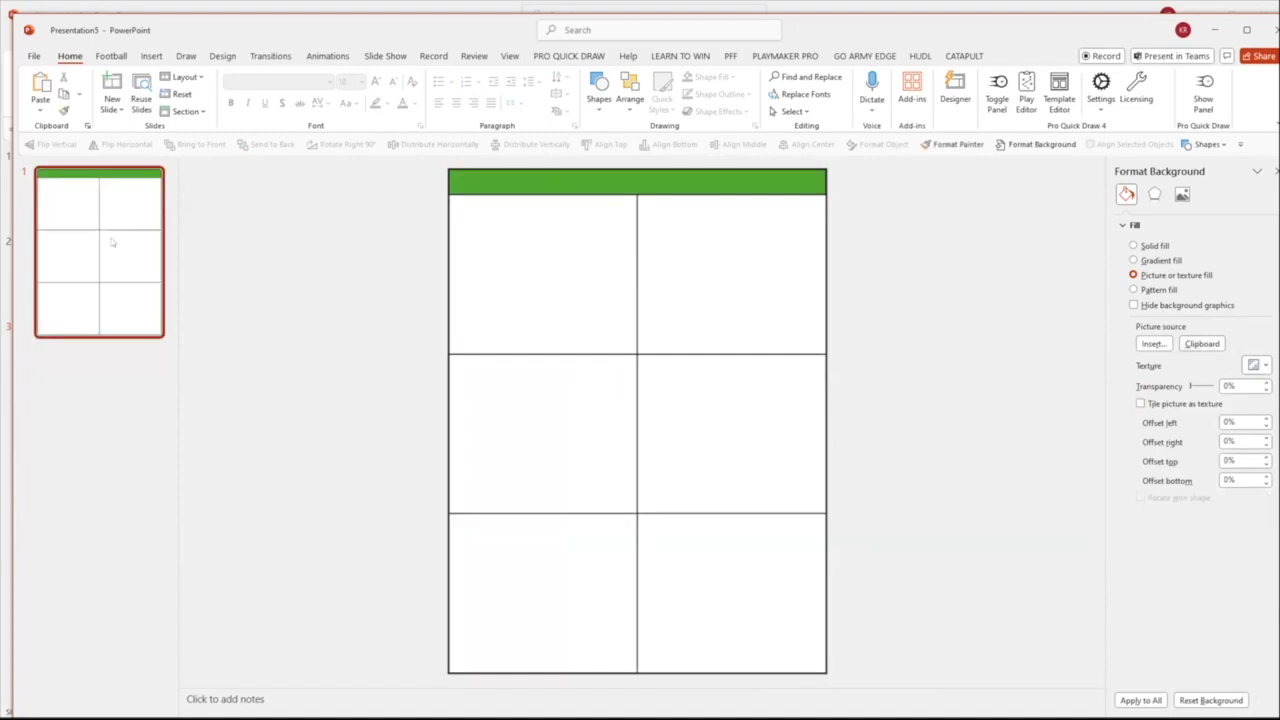
pyautogui.hotkey('ctrl', 'd')
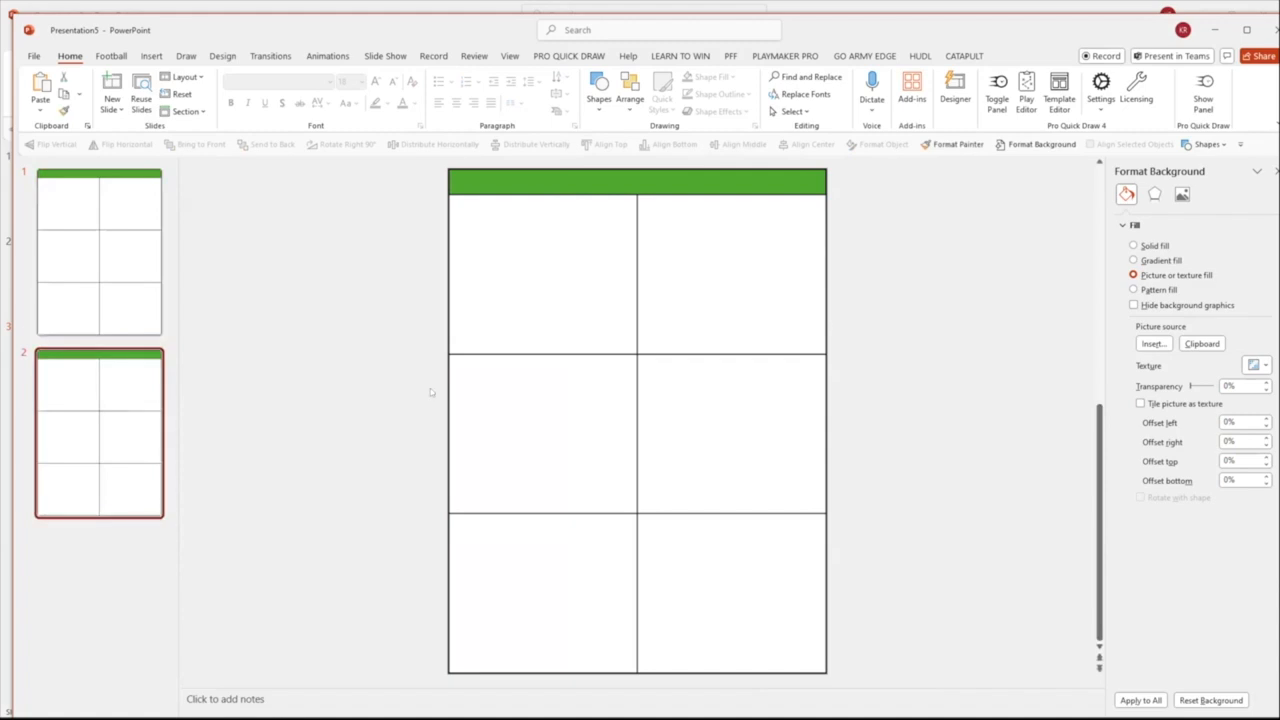
# Undo the slide duplication, the picture background fill and the cutting of the template shapes
pyautogui.hotkey('ctrl', 'z')
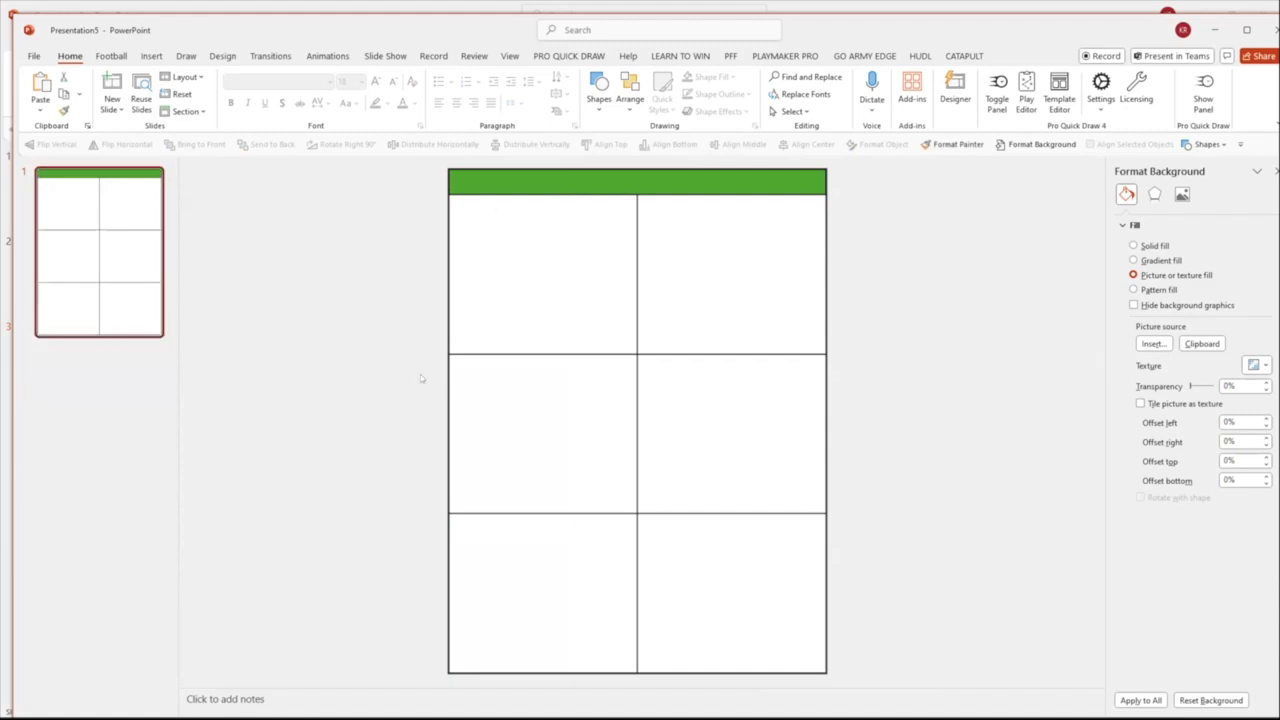
pyautogui.hotkey('ctrl', 'z')
pyautogui.hotkey('ctrl', 'z')
pyautogui.hotkey('ctrl', 'z')
pyautogui.hotkey('ctrl', 'z')
pyautogui.hotkey('ctrl', 'z')
pyautogui.hotkey('ctrl', 'z')
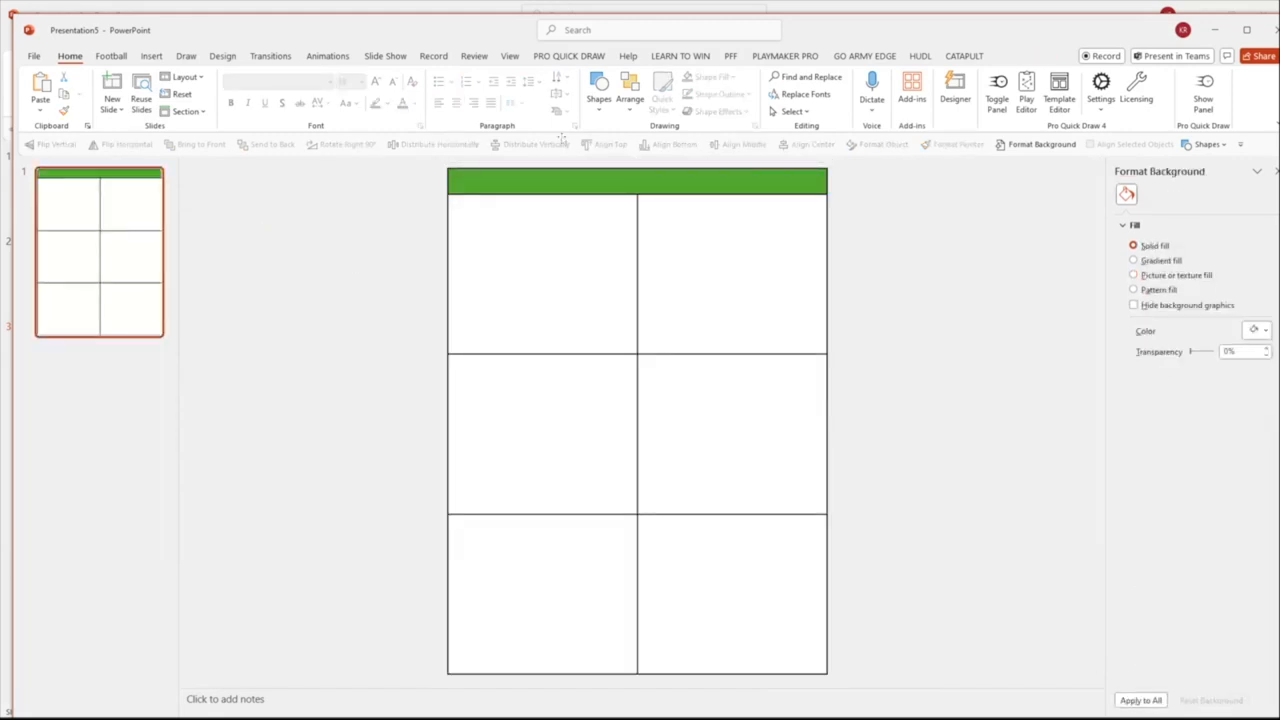
# Draw a small rectangle about 0.33" high and 0.38" wide in the upper-left section of the template
pyautogui.click(598, 92)
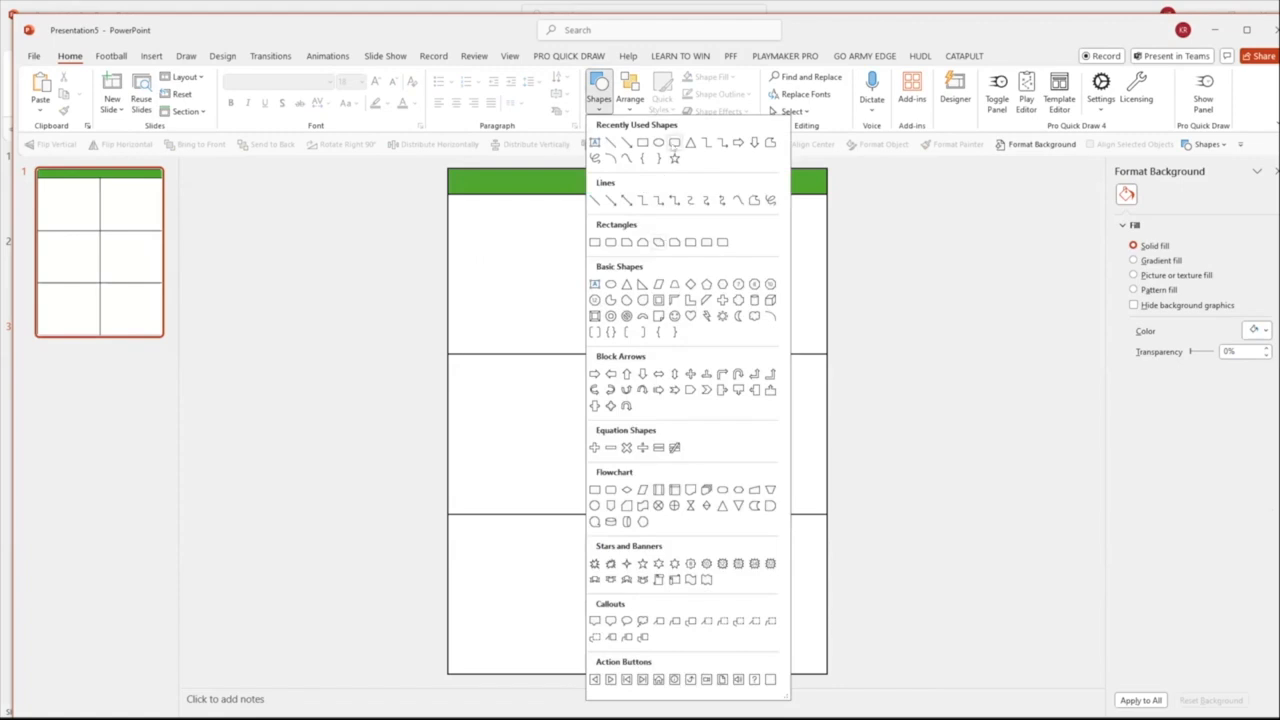
pyautogui.click(659, 241)
pyautogui.moveTo(522, 251); pyautogui.dragTo(548, 275)
pyautogui.keyDown('ctrl'); pyautogui.scroll(5, 535, 298); pyautogui.keyUp('ctrl')
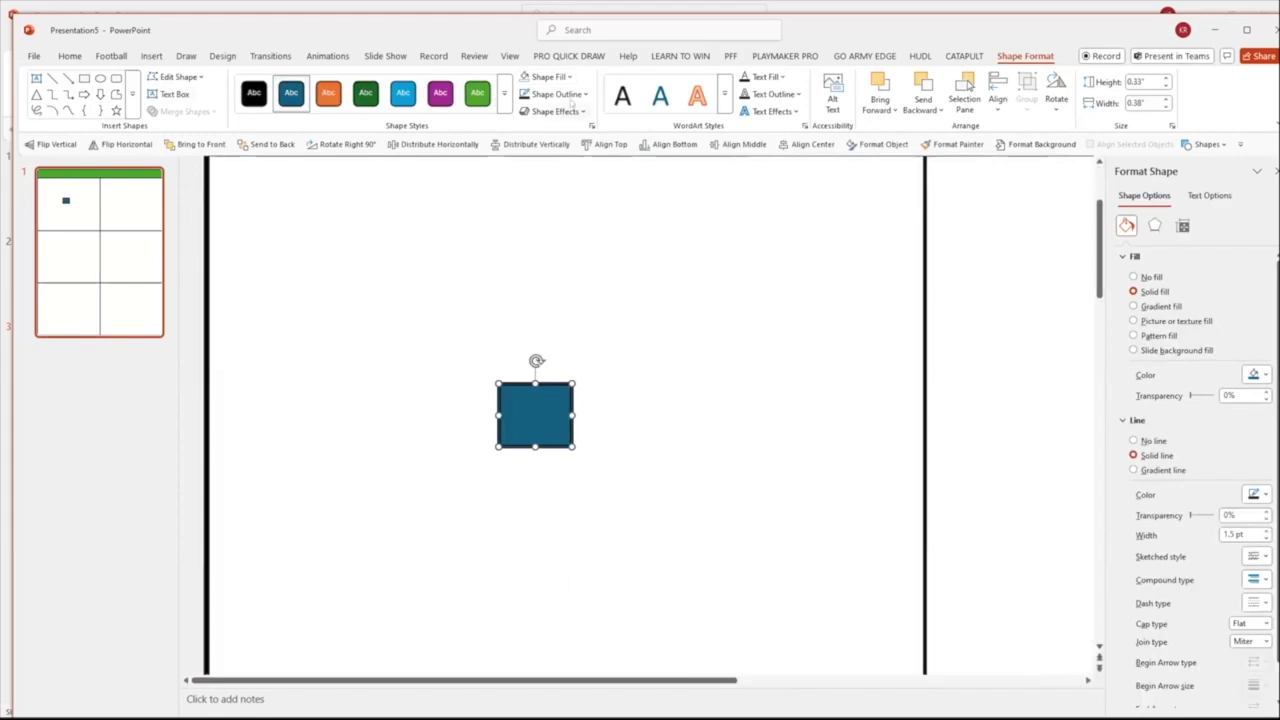
# Give the small rectangle a white fill and a black outline
pyautogui.click(548, 77)
pyautogui.click(538, 141)
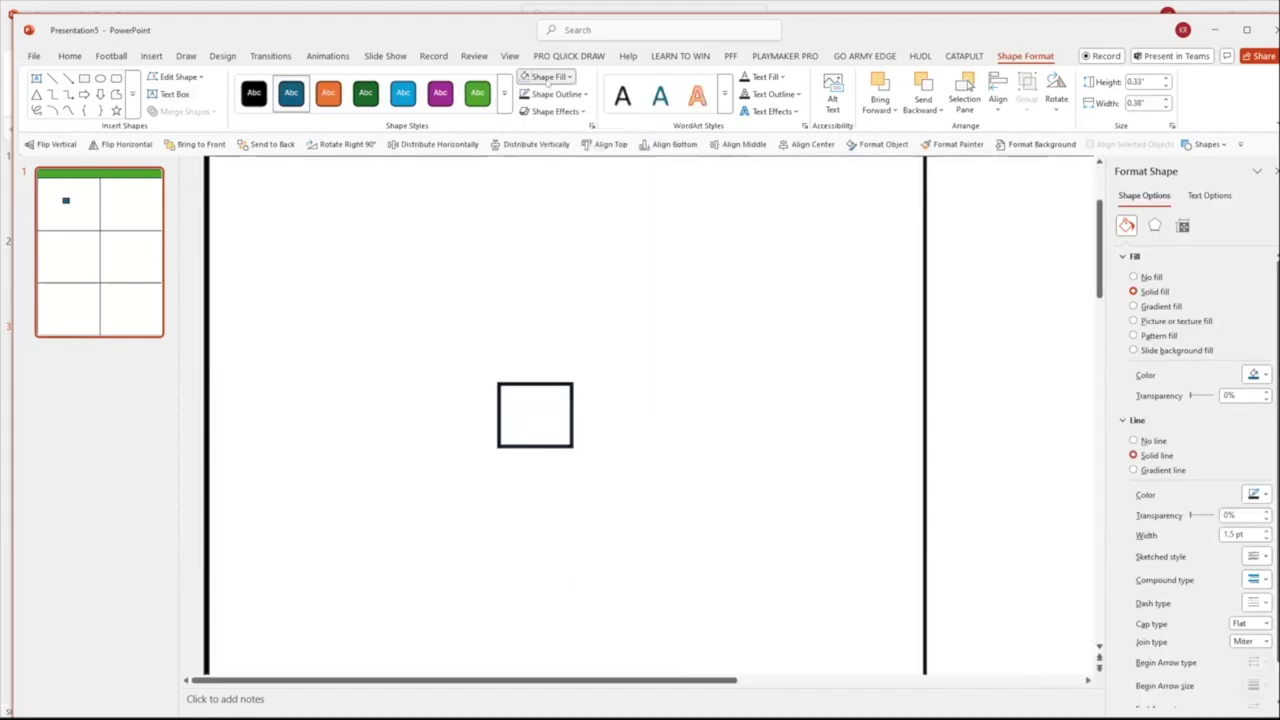
pyautogui.click(549, 96)
pyautogui.click(545, 162)
# Set the small rectangle's height and width to 0.3" each
pyautogui.click(1165, 86)
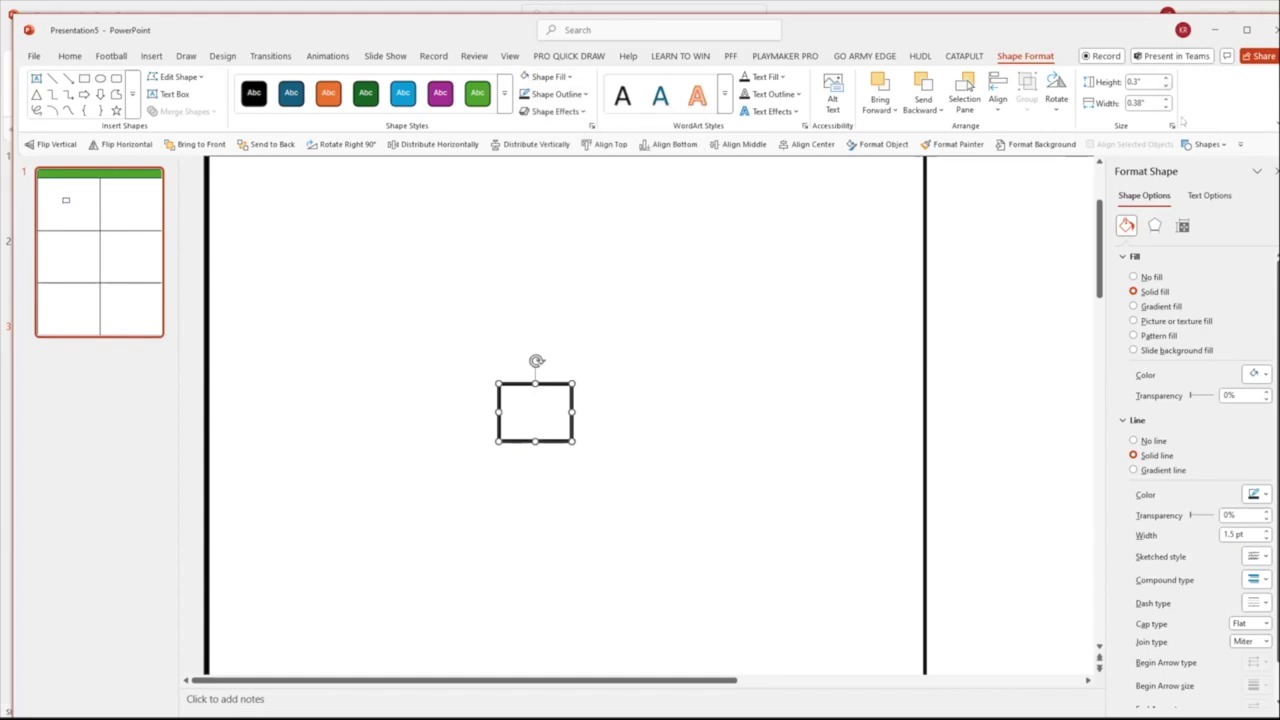
pyautogui.click(1166, 108)
pyautogui.click(548, 303)
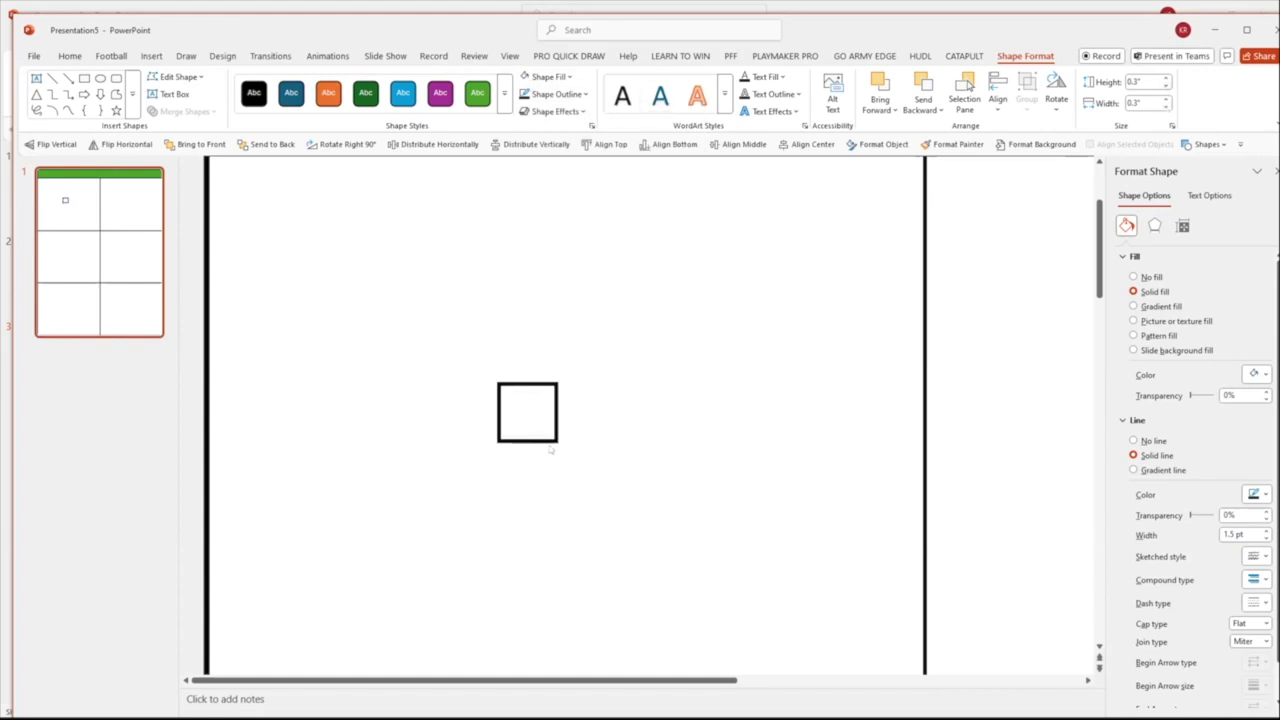
# Draw a small oval about 0.3" high just right of the small square and set its width to 0.3"
pyautogui.keyDown('ctrl'); pyautogui.scroll(-3, 417, 443); pyautogui.keyUp('ctrl')
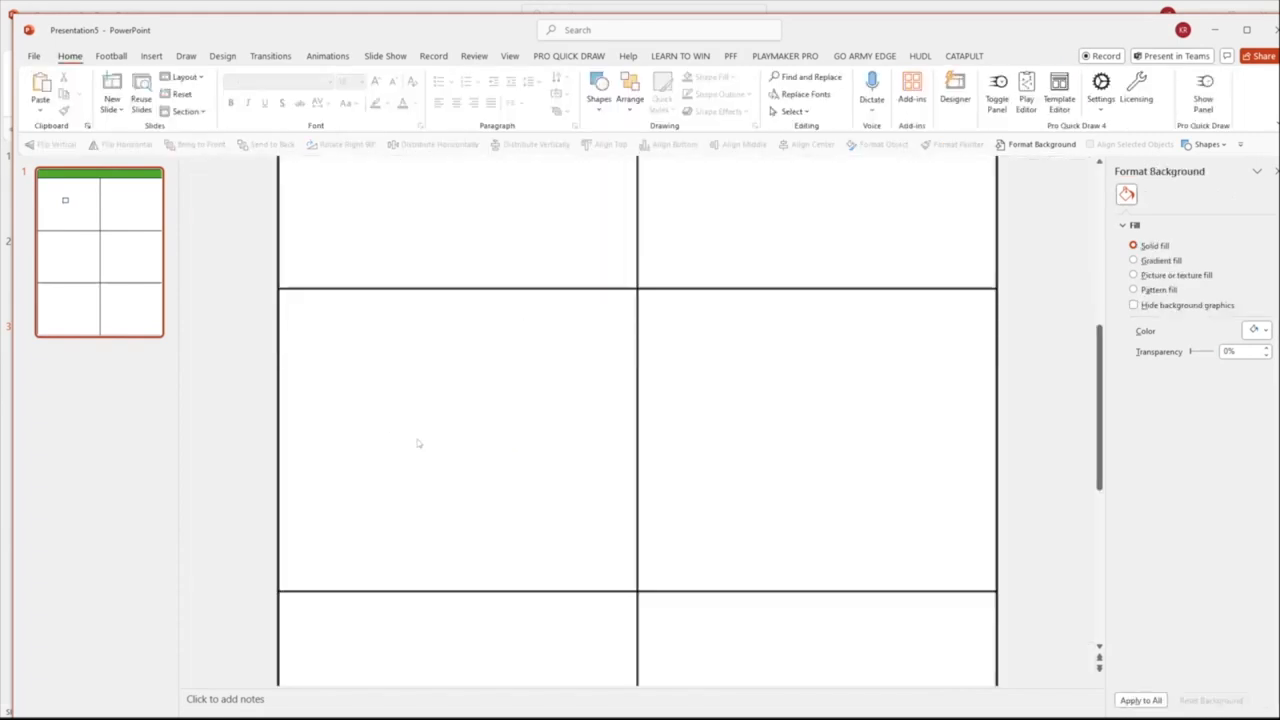
pyautogui.scroll(3, 465, 220)
pyautogui.click(438, 258)
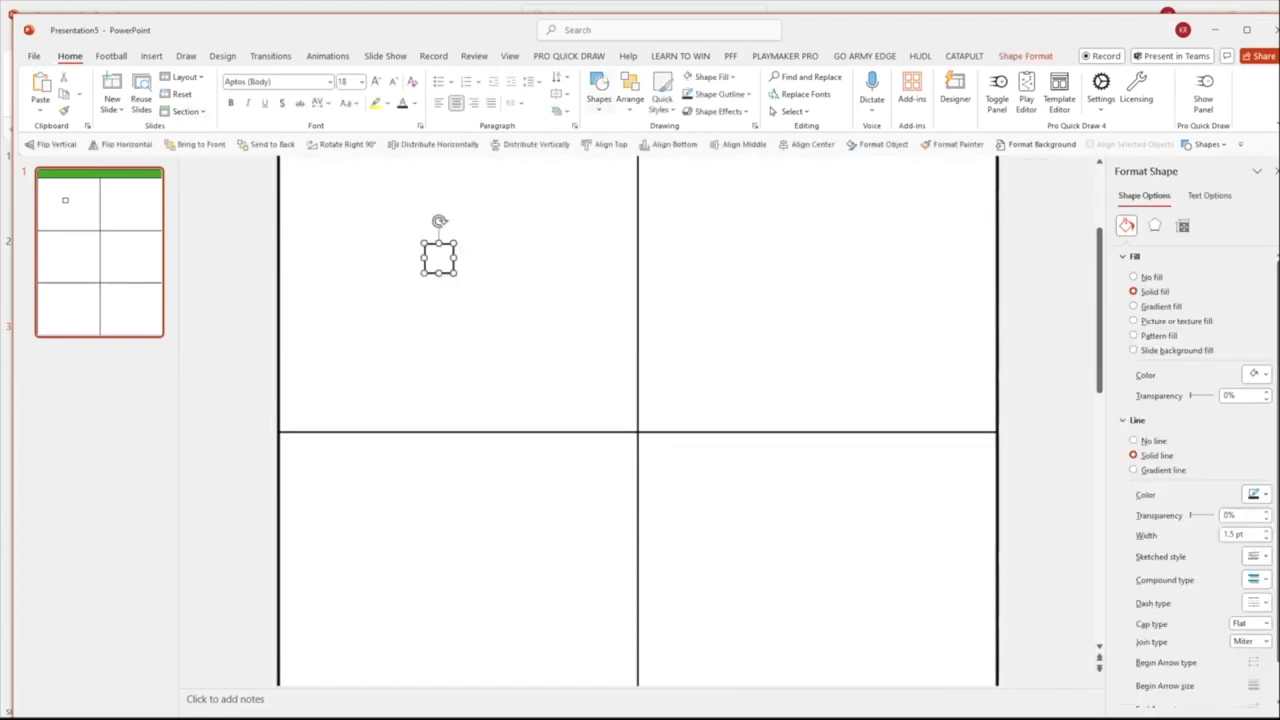
pyautogui.click(598, 90)
pyautogui.click(658, 152)
pyautogui.moveTo(471, 249); pyautogui.dragTo(509, 279)
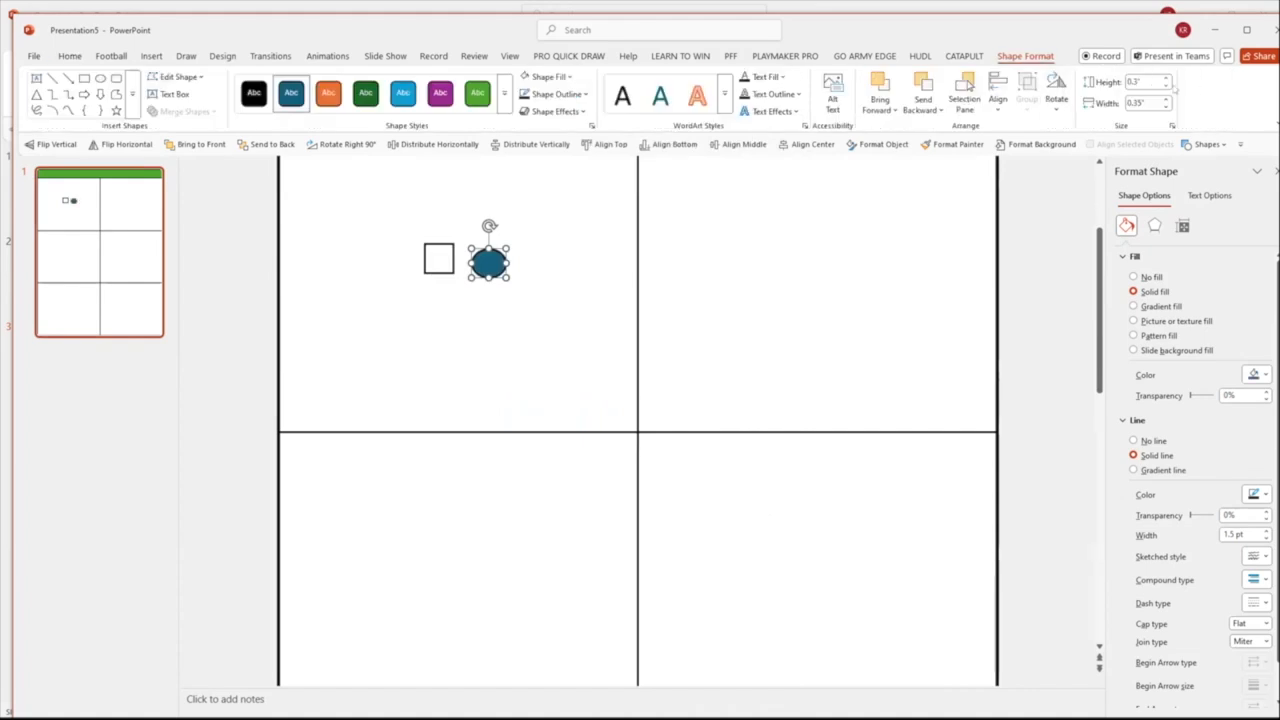
pyautogui.click(1166, 107)
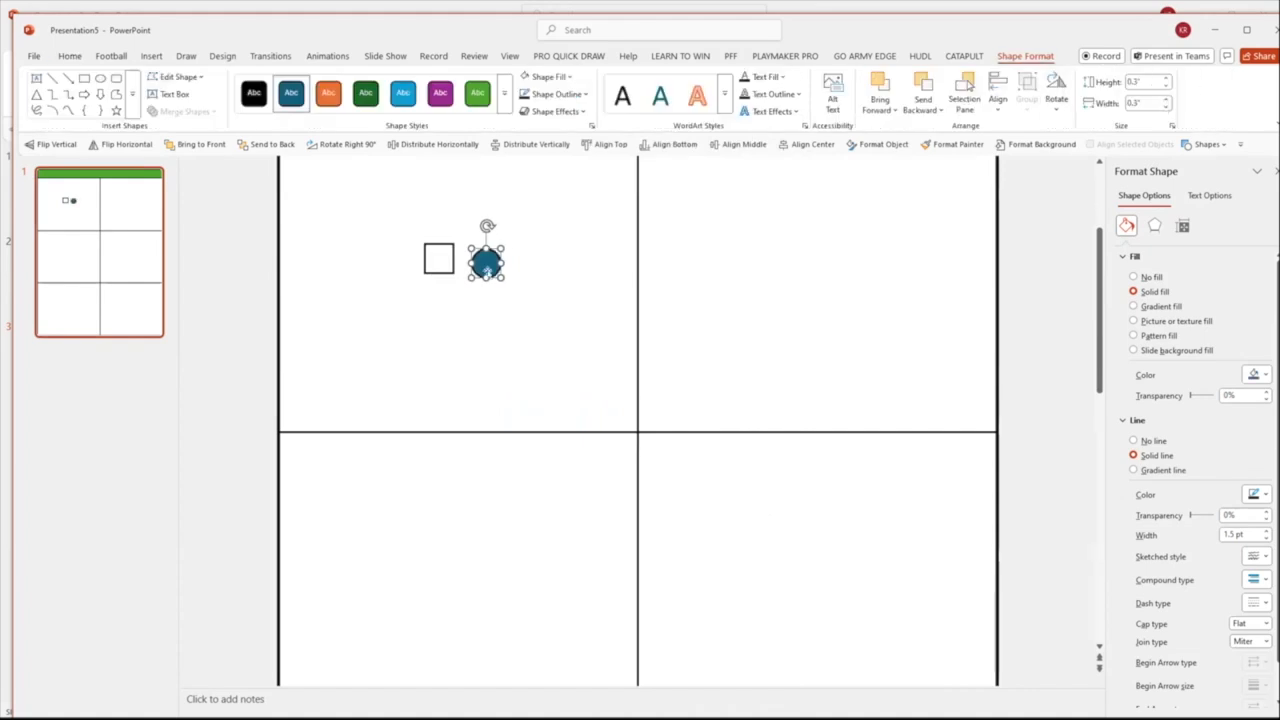